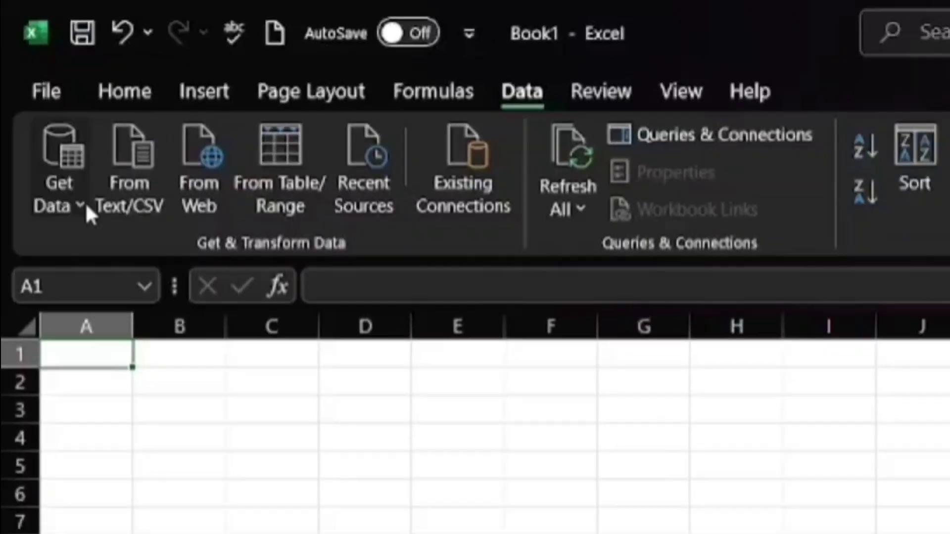
pyautogui.click(99, 246)
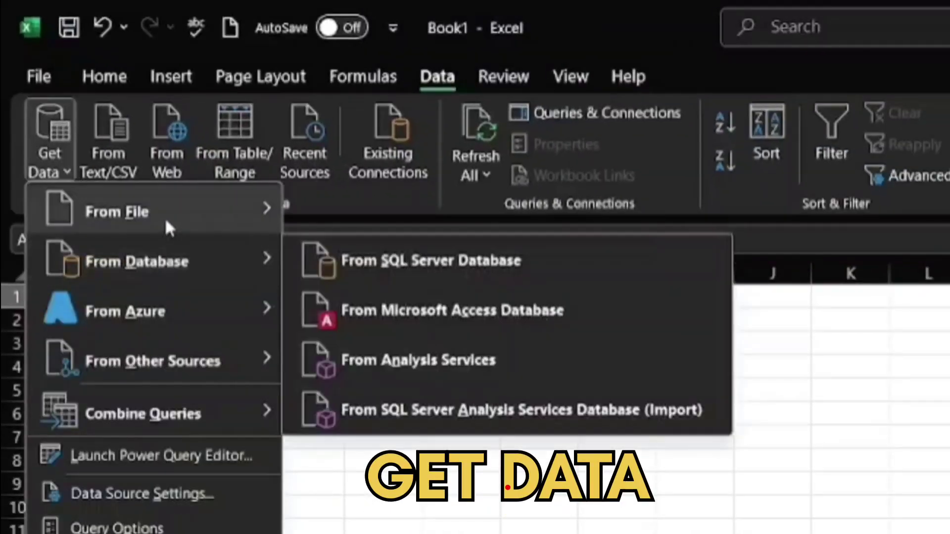
pyautogui.moveTo(207, 219)
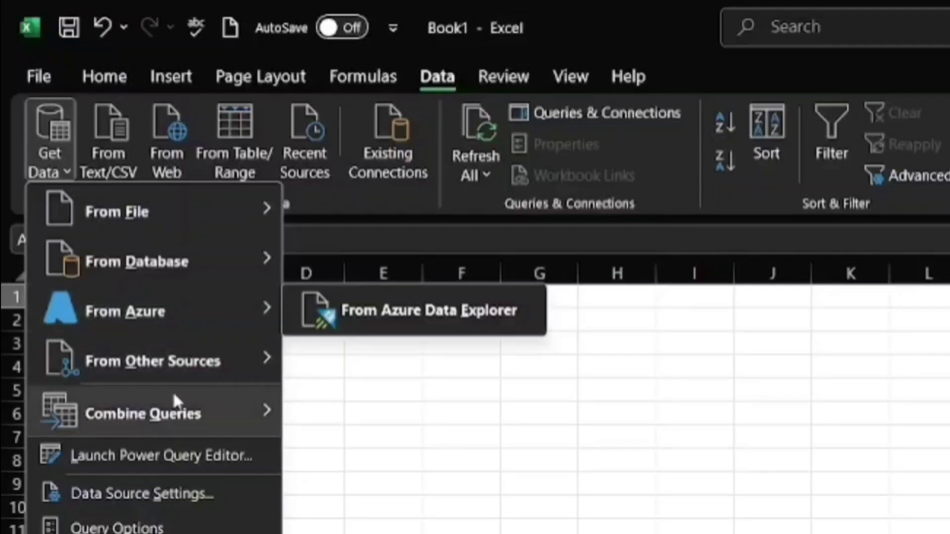
pyautogui.moveTo(148, 242)
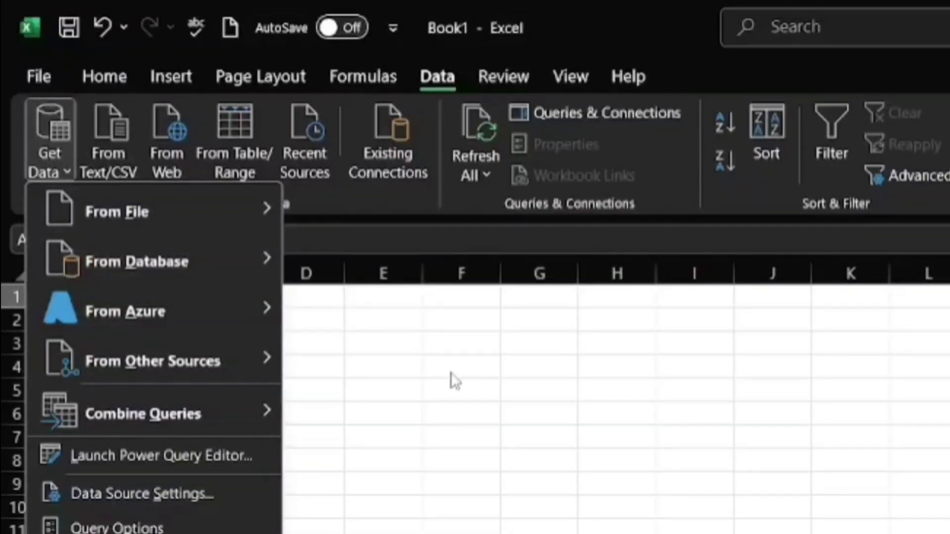
pyautogui.click(454, 380)
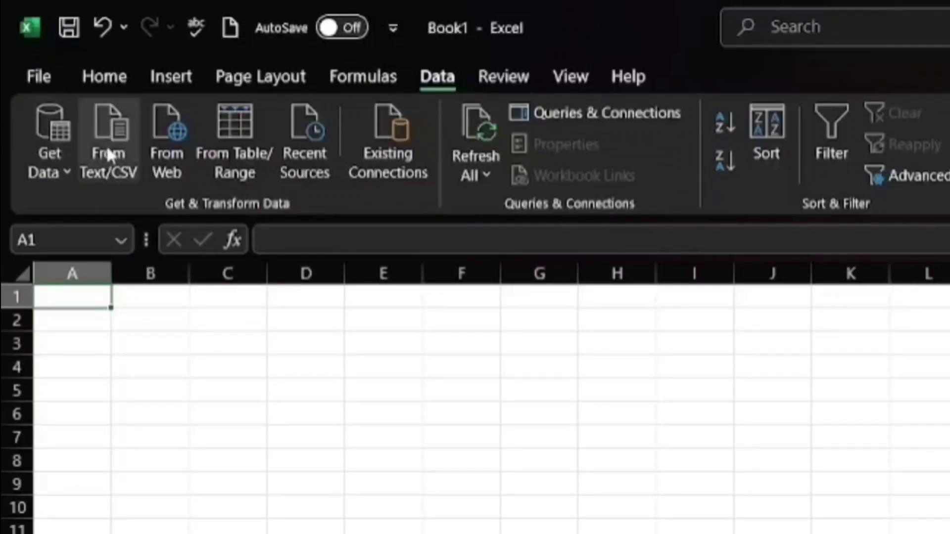
pyautogui.click(71, 171)
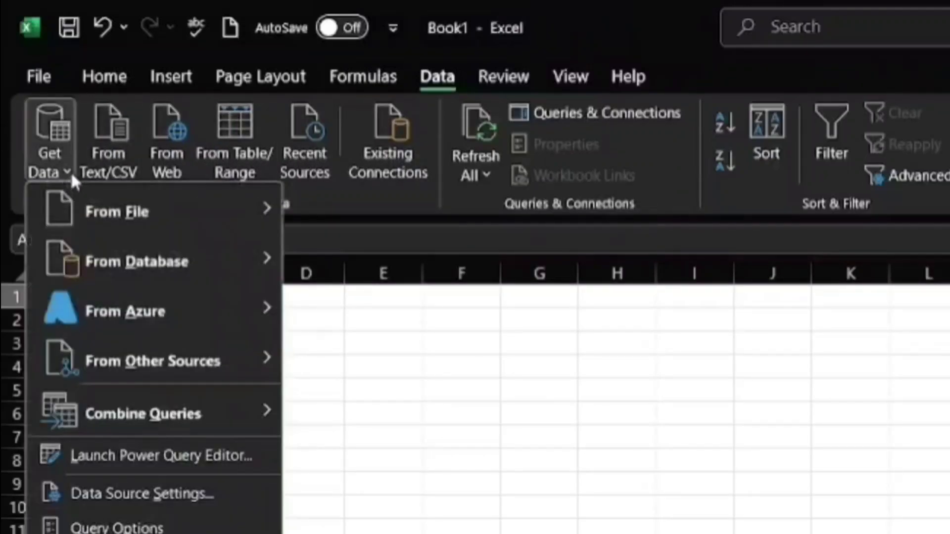
pyautogui.moveTo(242, 368)
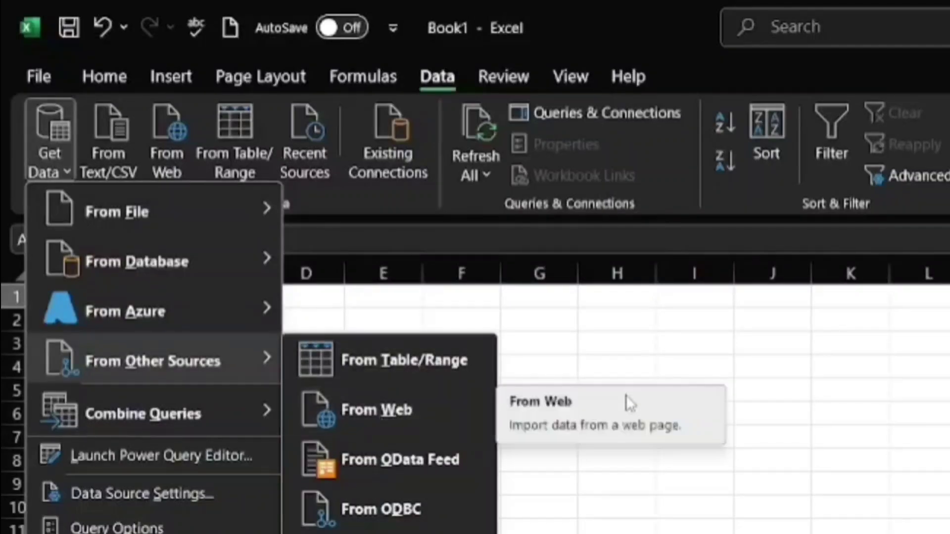
pyautogui.click(647, 390)
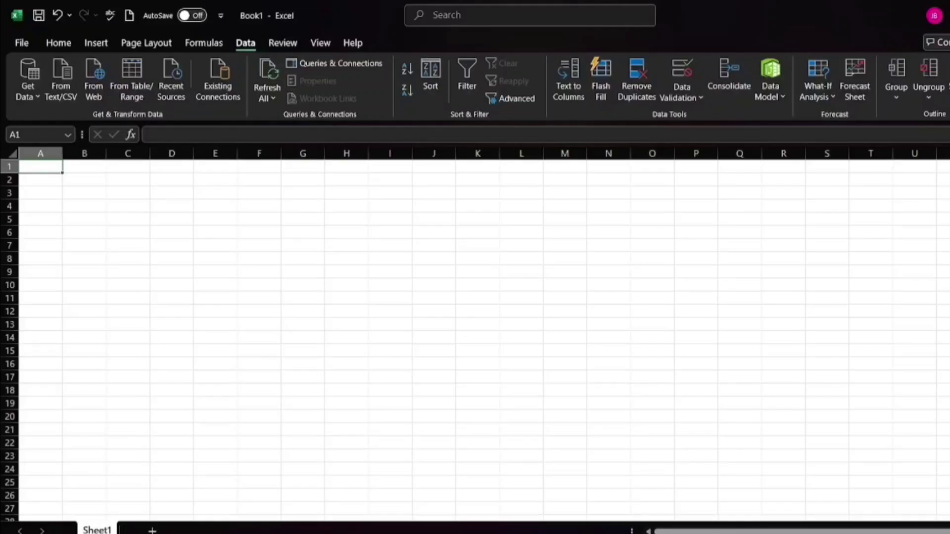
# Step: Check NAME, CITY, SALES.txt in Notepad, and load that text file from New folder on drive C: into the Excel workbook
pyautogui.hotkey('alt', 'Tab')
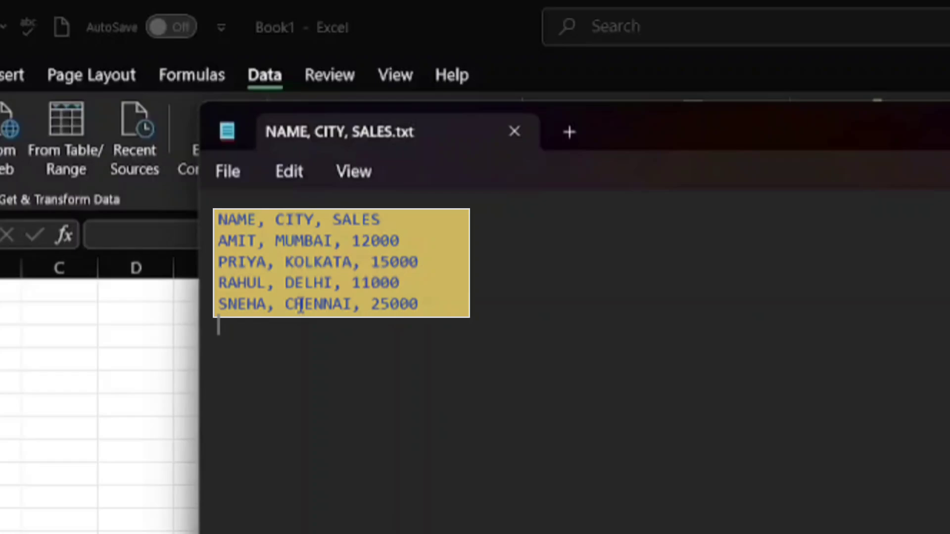
pyautogui.click(580, 79)
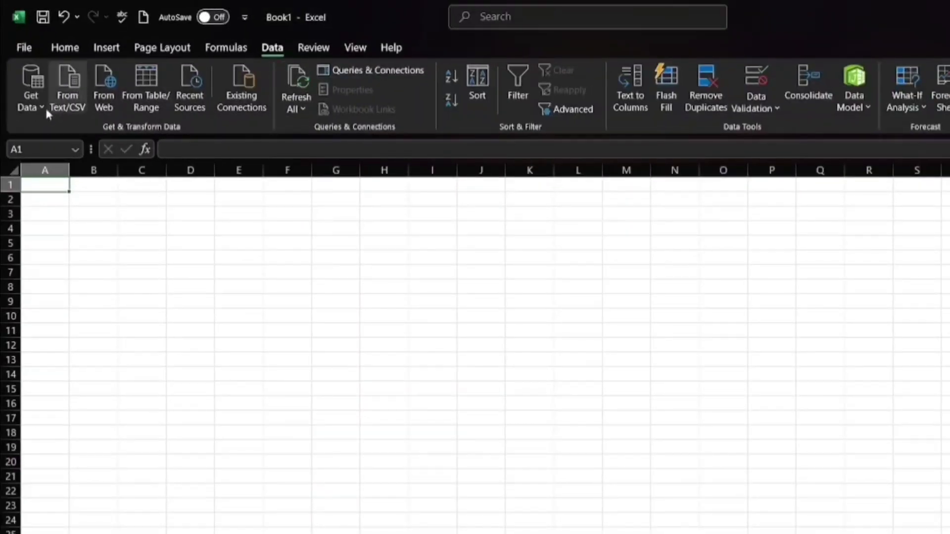
pyautogui.click(69, 94)
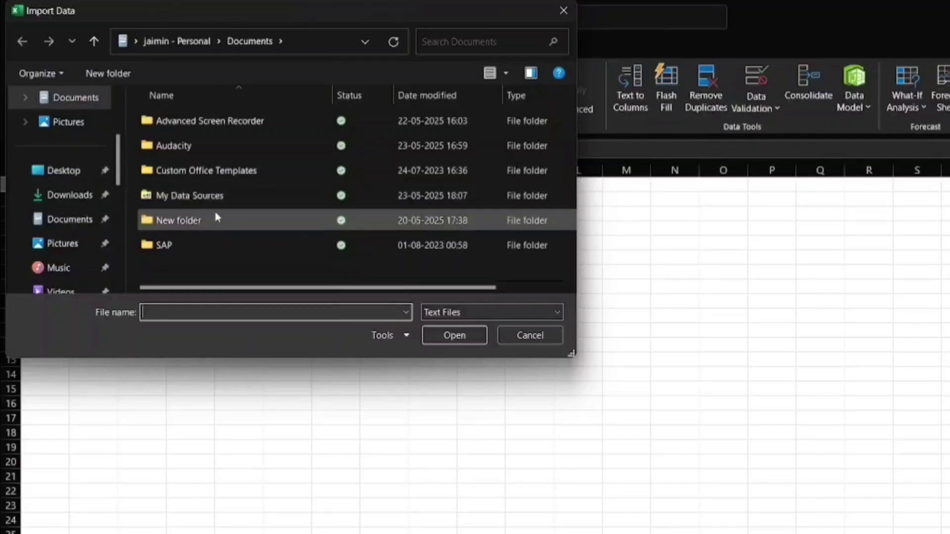
pyautogui.scroll(-5, 55, 219)
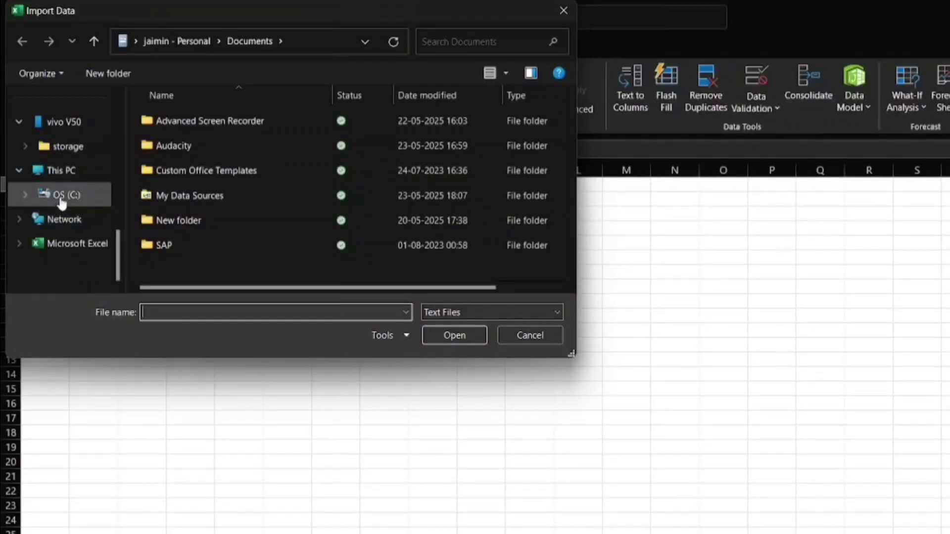
pyautogui.click(60, 198)
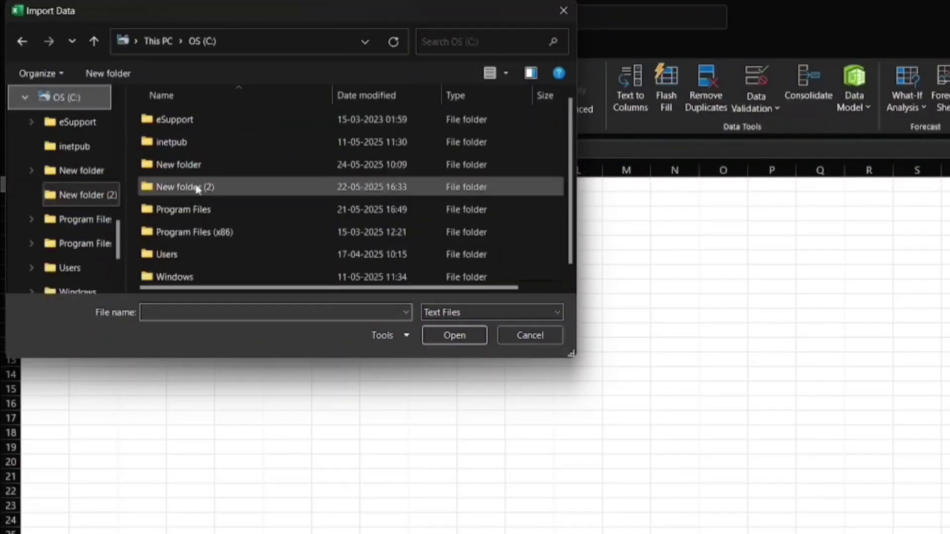
pyautogui.doubleClick(175, 167)
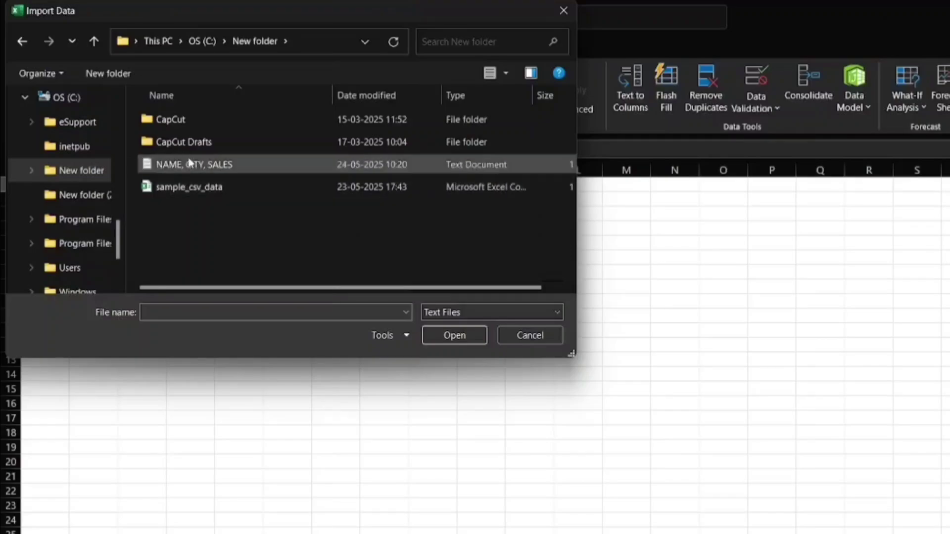
pyautogui.click(198, 166)
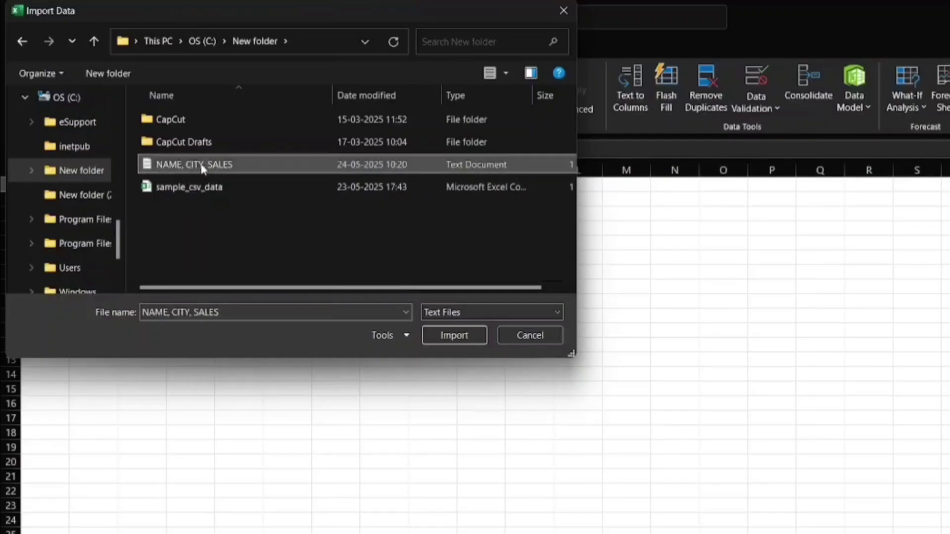
pyautogui.click(440, 337)
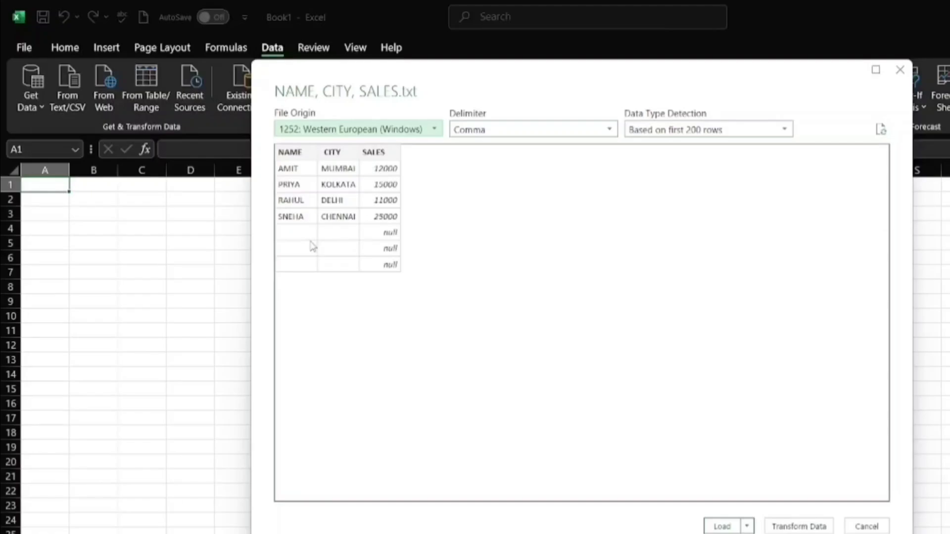
pyautogui.click(720, 527)
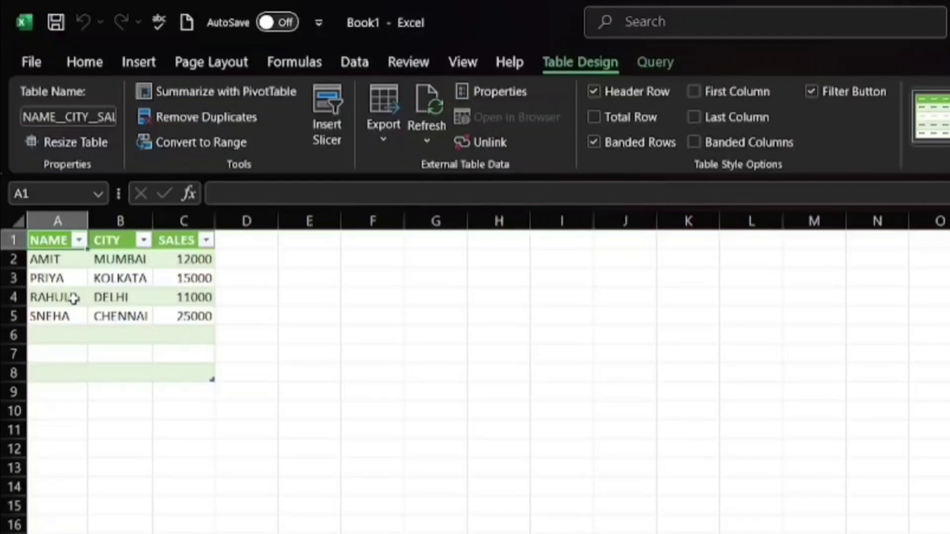
# Step: Examine the imported sales table and the sort and filter options of its NAME column
pyautogui.click(80, 241)
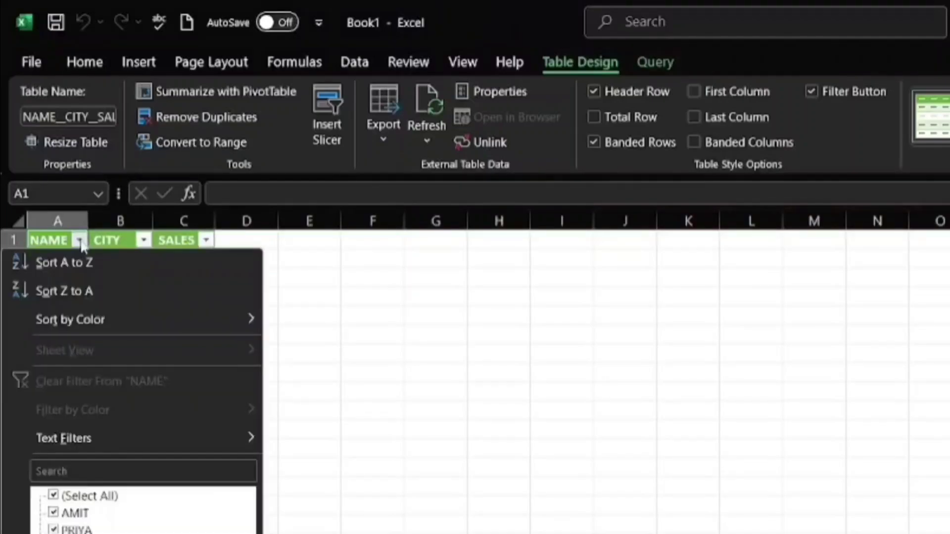
pyautogui.click(375, 453)
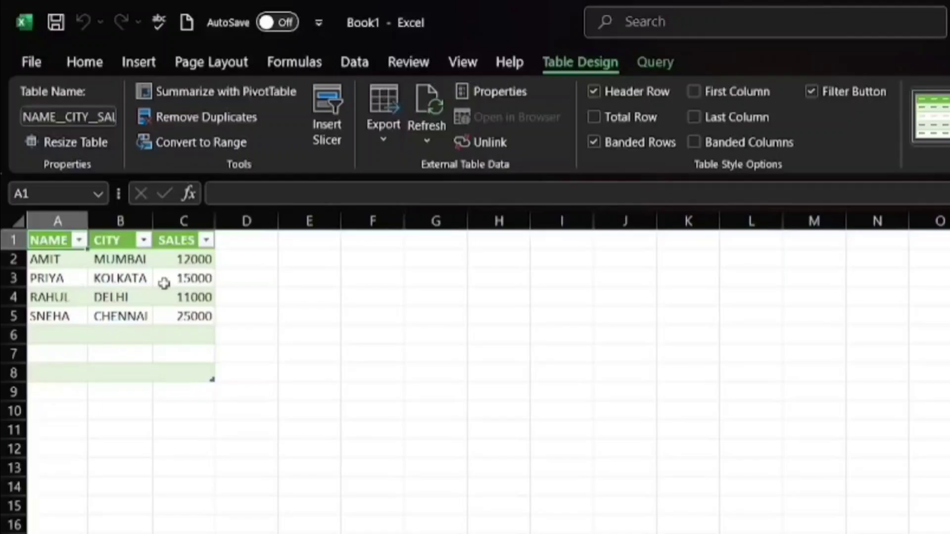
pyautogui.scroll(5, 134, 304)
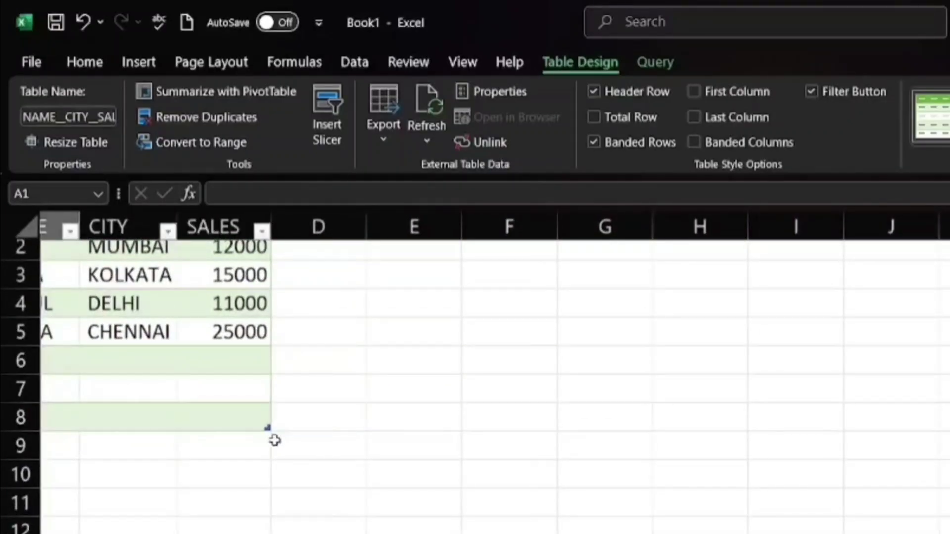
pyautogui.hscroll(-2, 275, 440)
pyautogui.scroll(2, 275, 440)
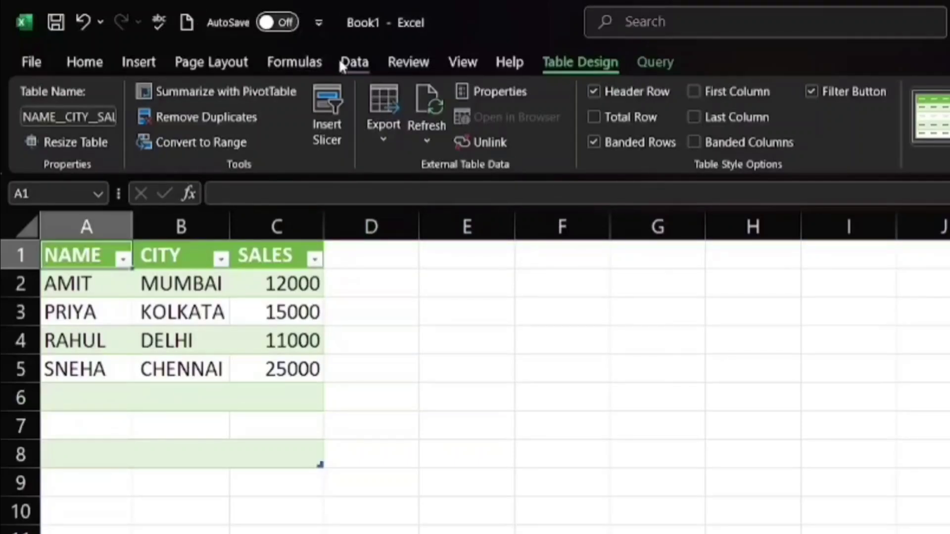
pyautogui.click(350, 62)
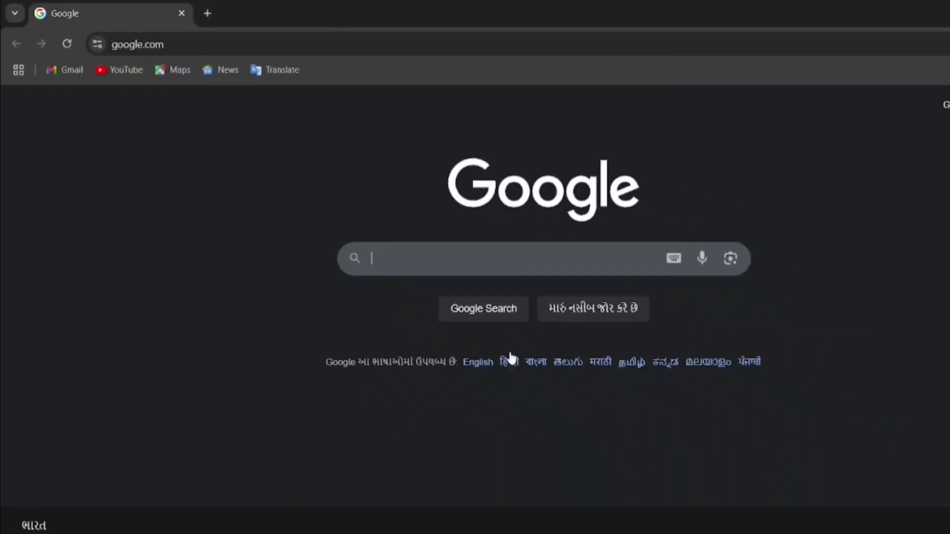
# Step: In Chrome, search Google for VIRAT KOHLI and open the Wikipedia article
pyautogui.click(480, 270)
pyautogui.write('V')
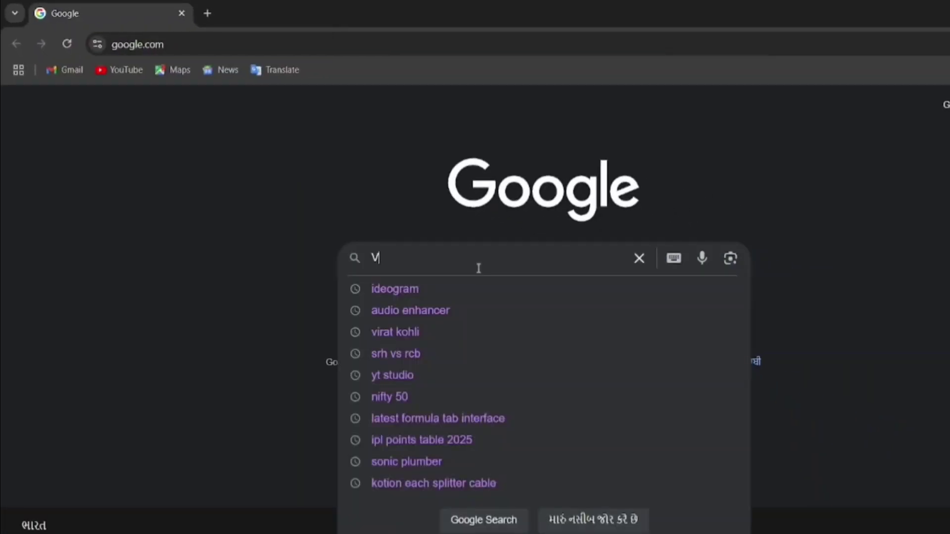
pyautogui.write('IRAT ')
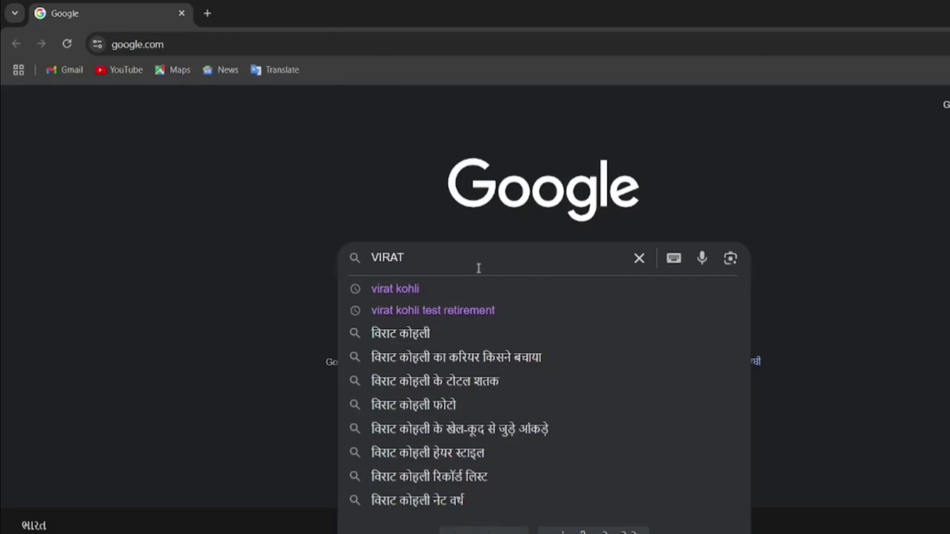
pyautogui.write('L')
pyautogui.press('BackSpace')
pyautogui.write('KOHLI')
pyautogui.press('Return')
pyautogui.scroll(-6, 319, 338)
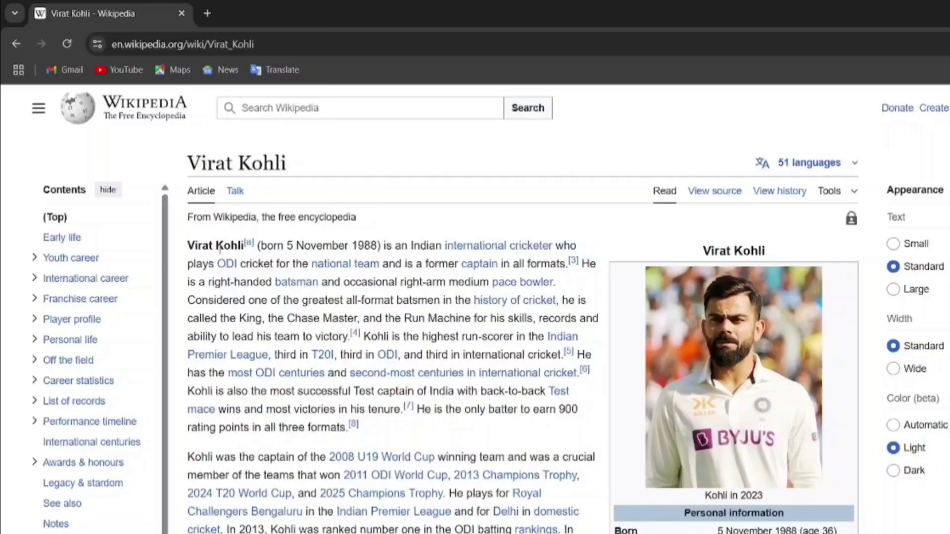
# Step: Look through the Virat Kohli Wikipedia article and copy its web address
pyautogui.scroll(-5, 220, 253)
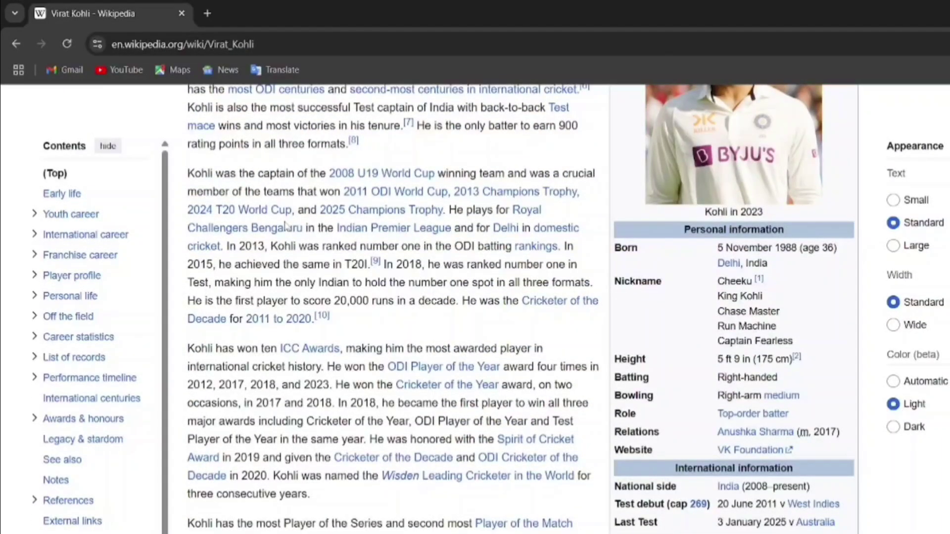
pyautogui.scroll(-12, 286, 225)
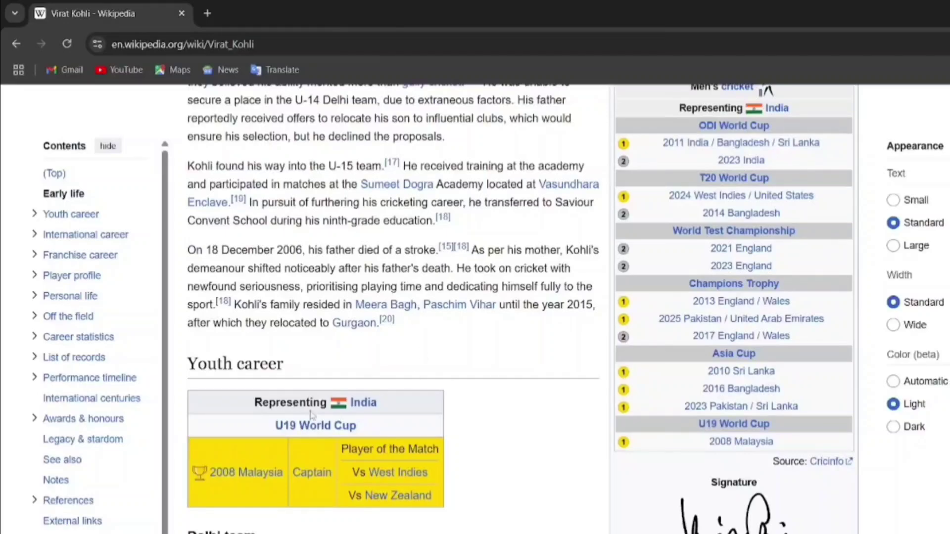
pyautogui.scroll(6, 337, 176)
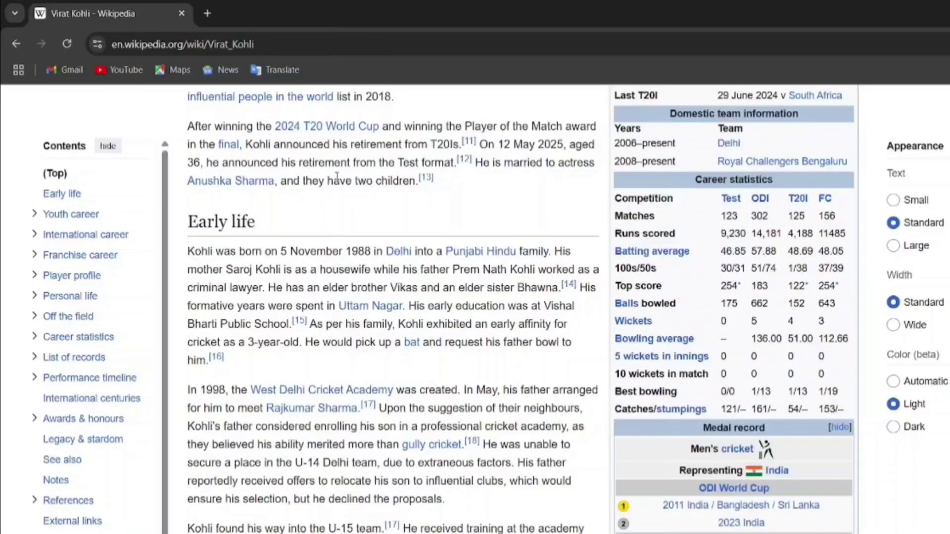
pyautogui.click(257, 40)
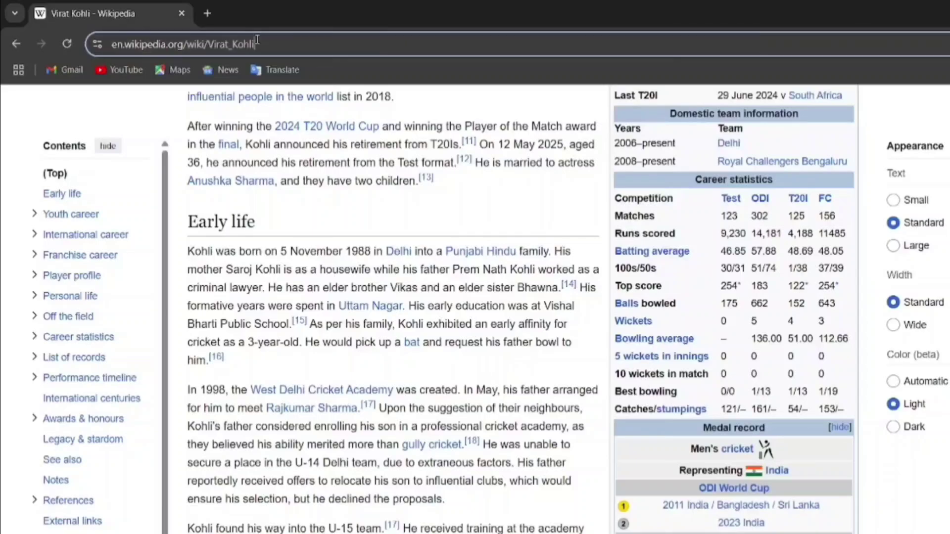
pyautogui.hotkey('ctrl', 'a')
pyautogui.hotkey('ctrl', 'c')
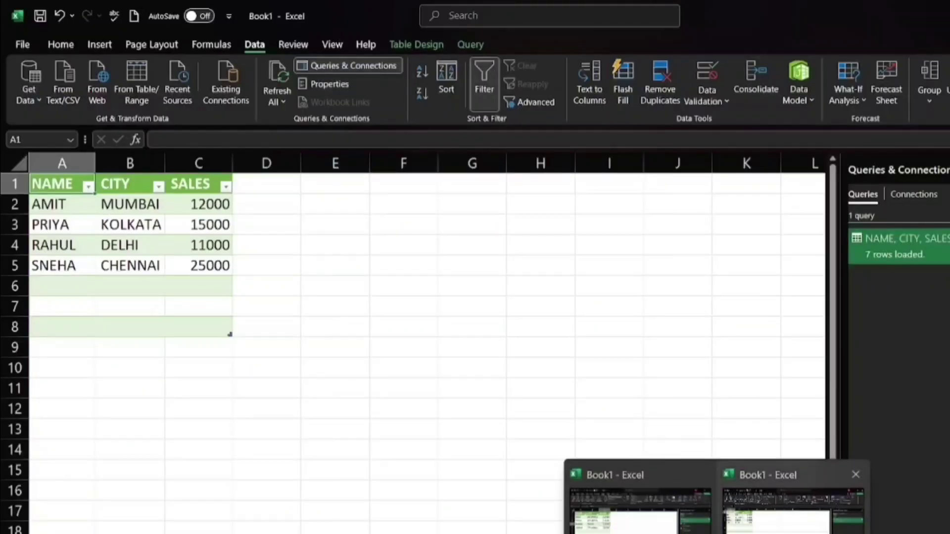
pyautogui.click(786, 532)
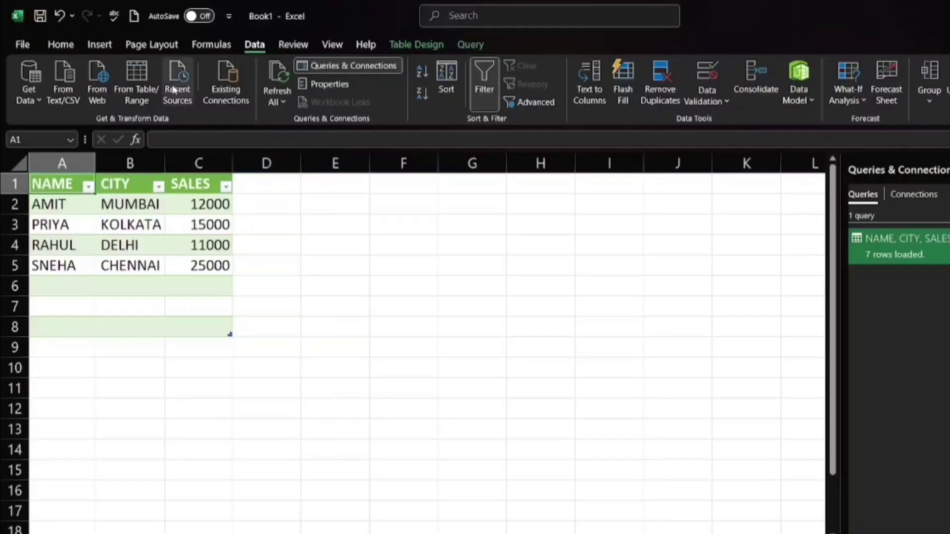
pyautogui.click(107, 78)
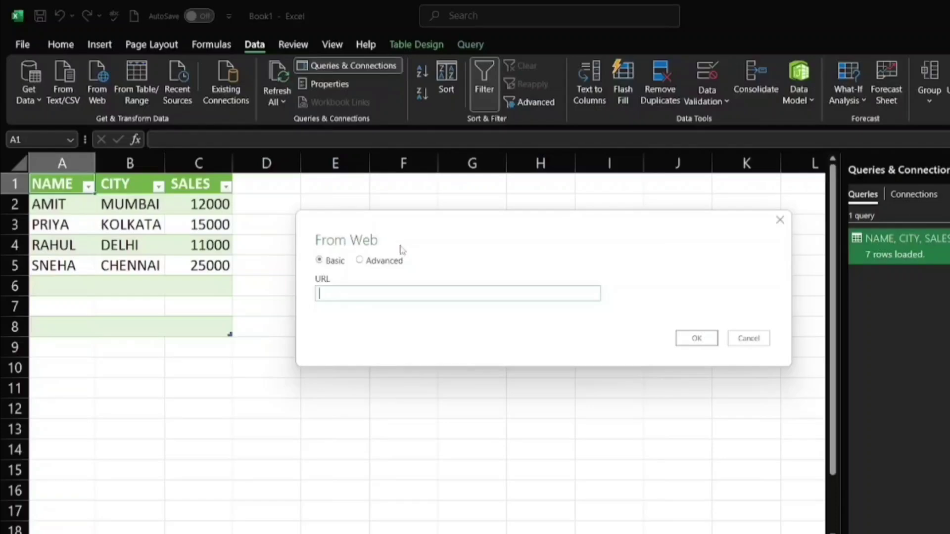
pyautogui.click(353, 297)
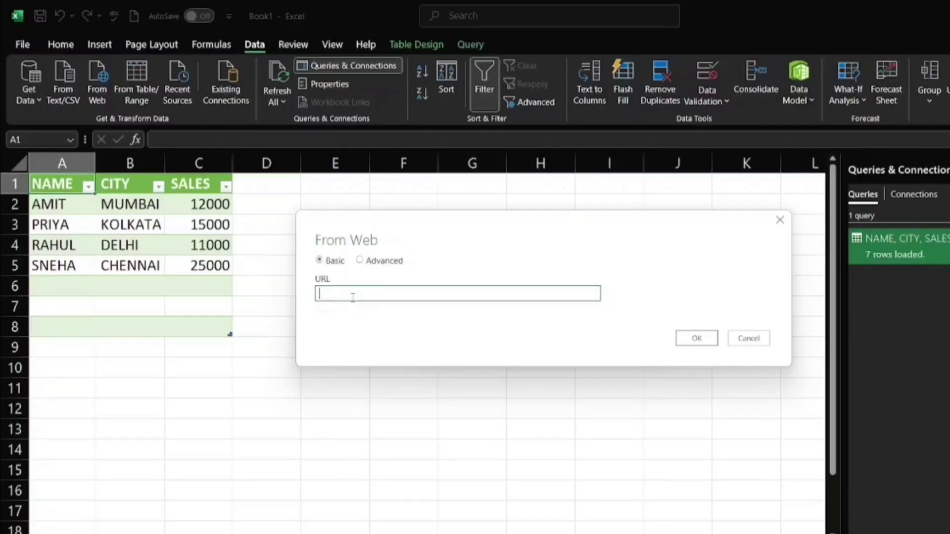
pyautogui.hotkey('ctrl', 'v')
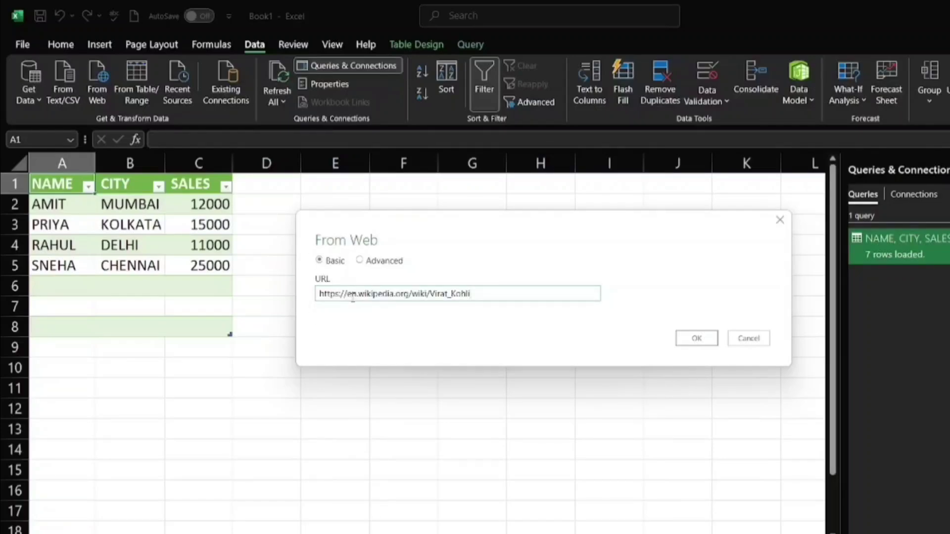
pyautogui.click(697, 346)
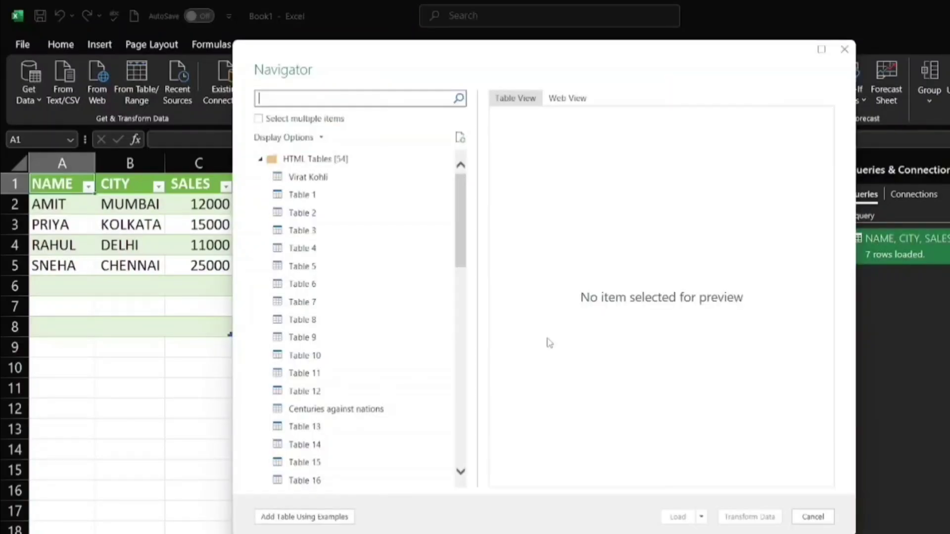
pyautogui.click(350, 184)
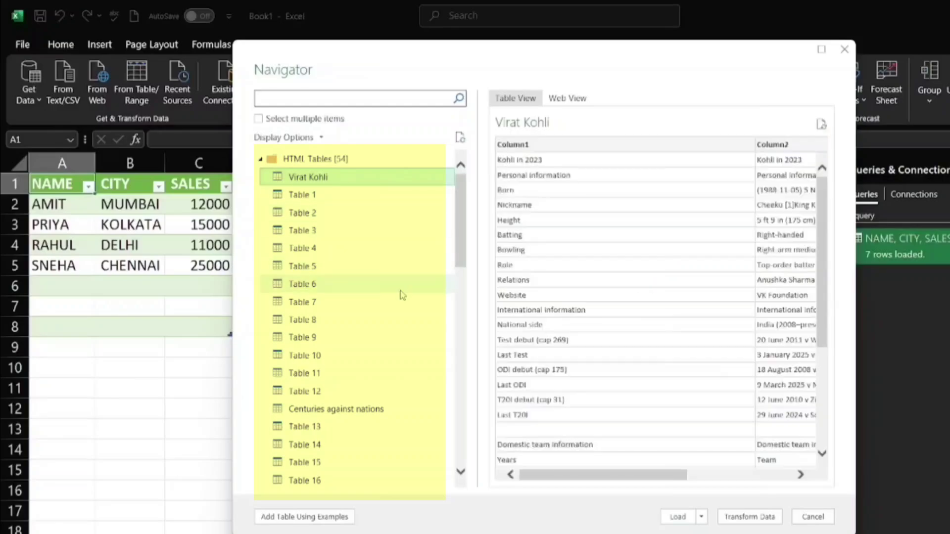
# Step: Choose Table 1 from the Wikipedia page's tables and load it into the workbook
pyautogui.click(308, 196)
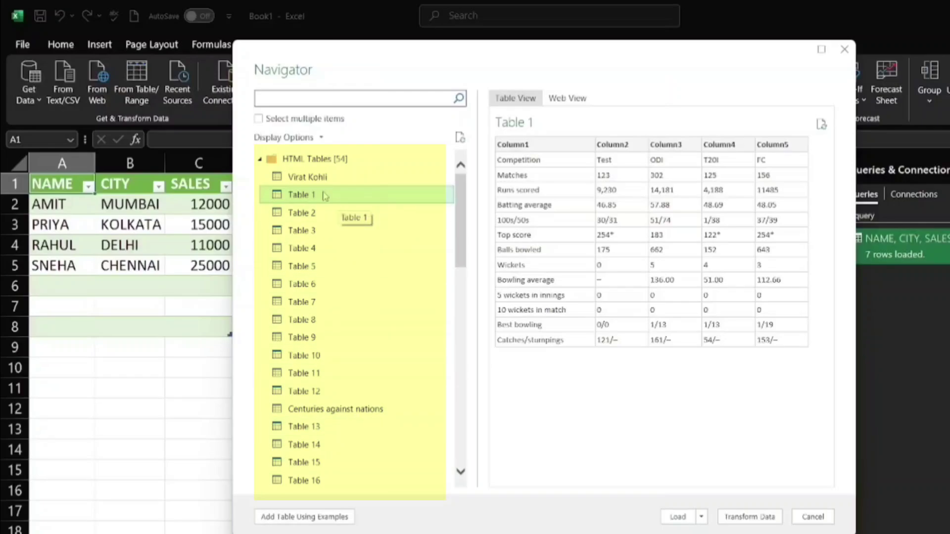
pyautogui.click(678, 517)
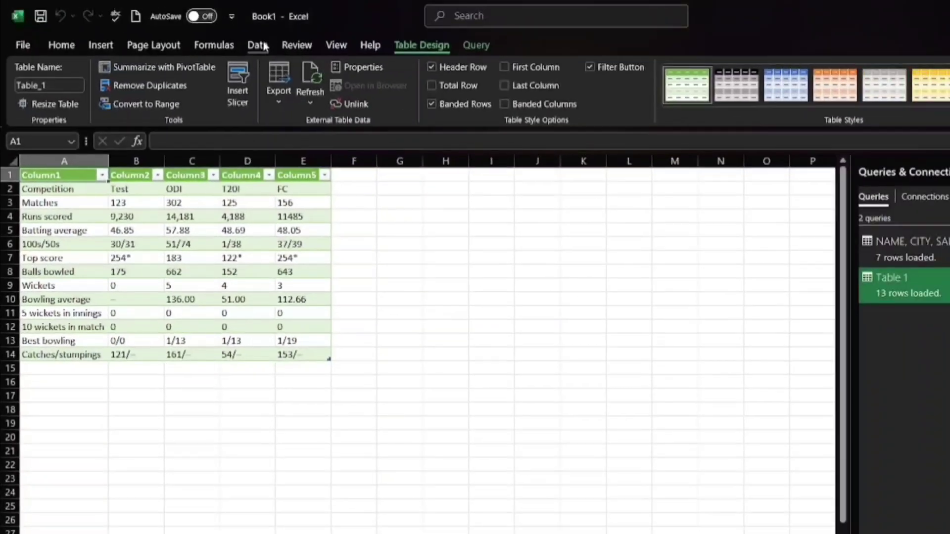
# Step: Open the loaded table in Power Query, remove Column5 and load the trimmed table back into the workbook
pyautogui.click(258, 45)
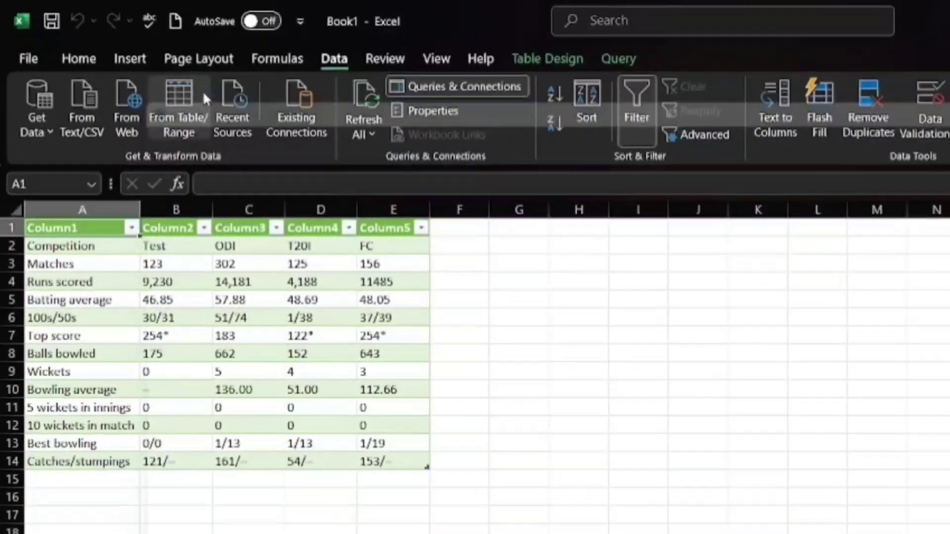
pyautogui.click(203, 98)
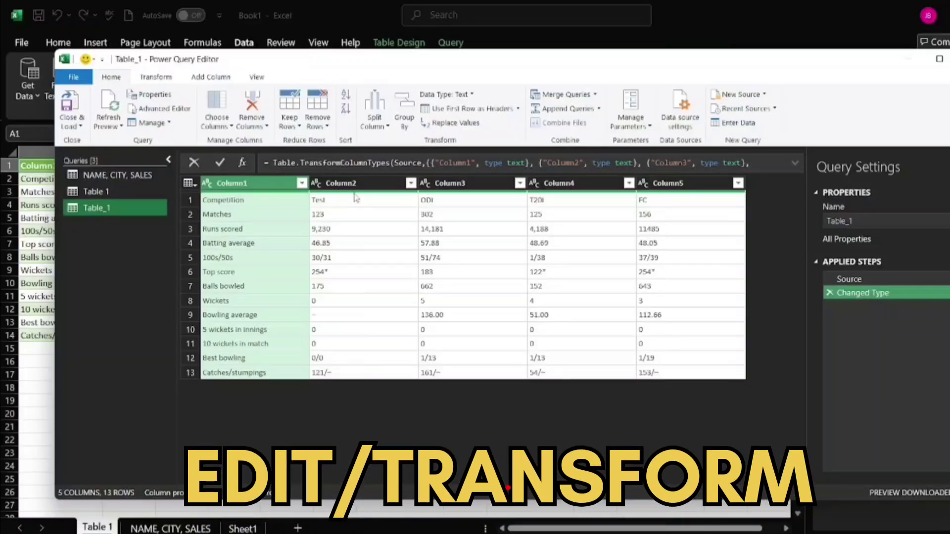
pyautogui.click(670, 183)
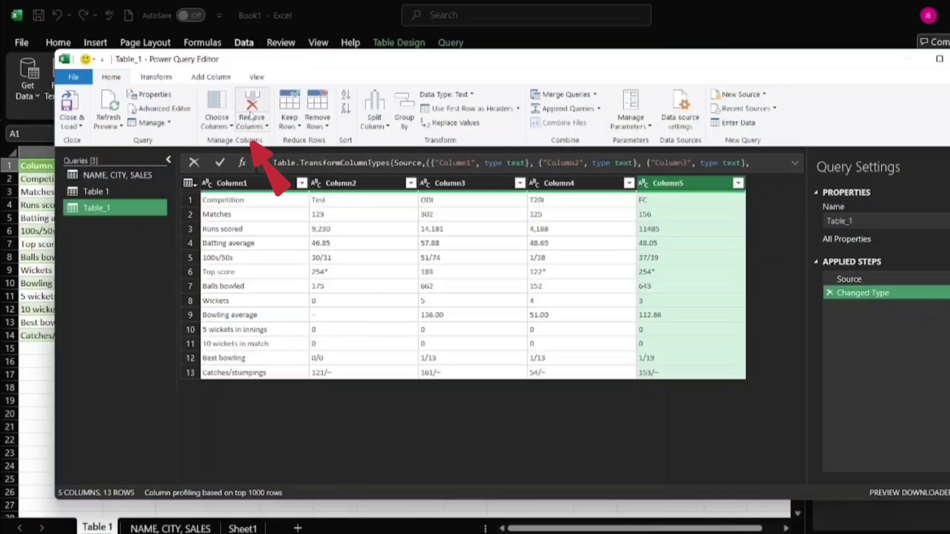
pyautogui.click(250, 115)
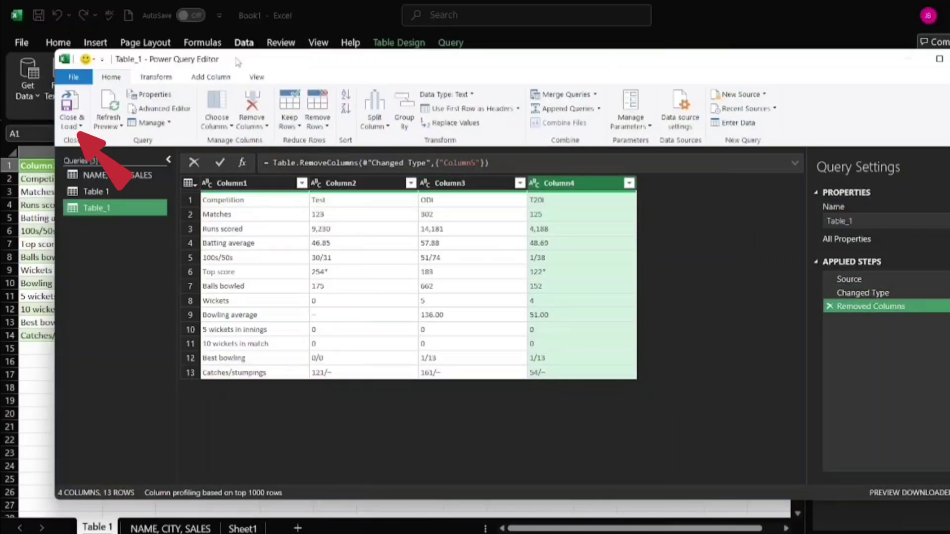
pyautogui.click(73, 107)
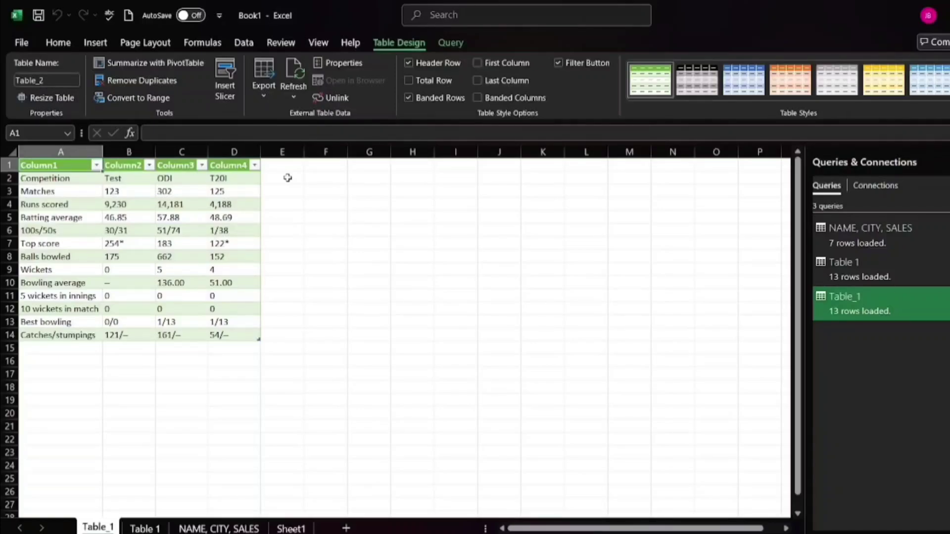
# Step: Preview NAME, CITY, SALES.txt through the recent sources, cancel its import, and check the recent sources list again
pyautogui.click(244, 42)
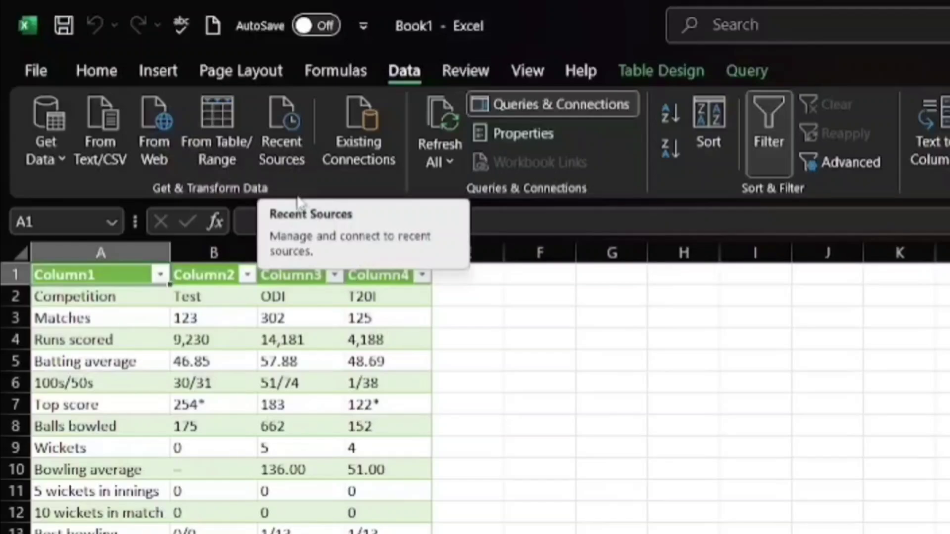
pyautogui.click(291, 148)
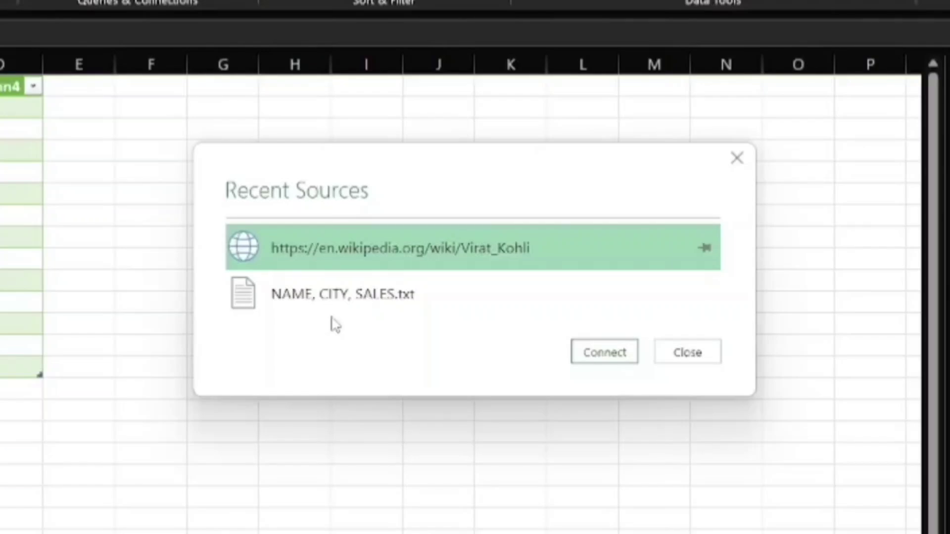
pyautogui.click(322, 296)
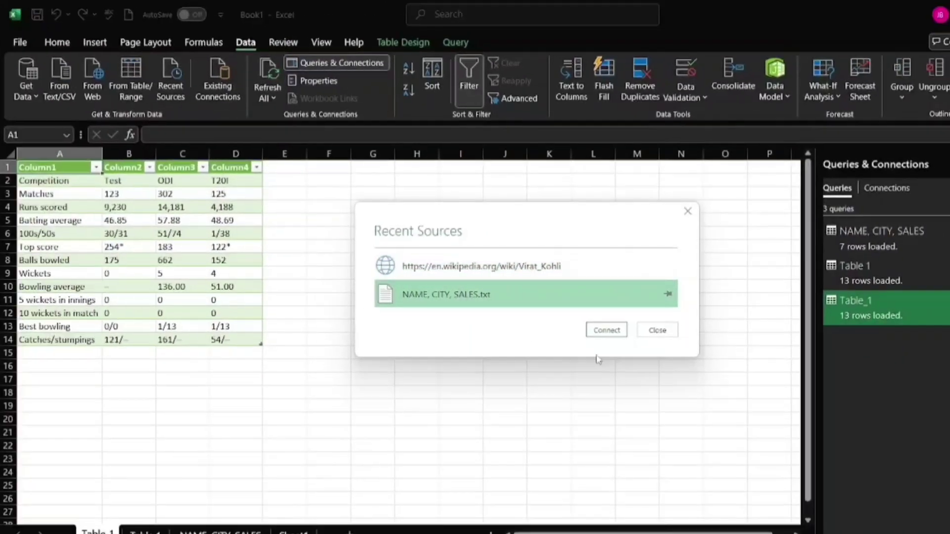
pyautogui.click(606, 330)
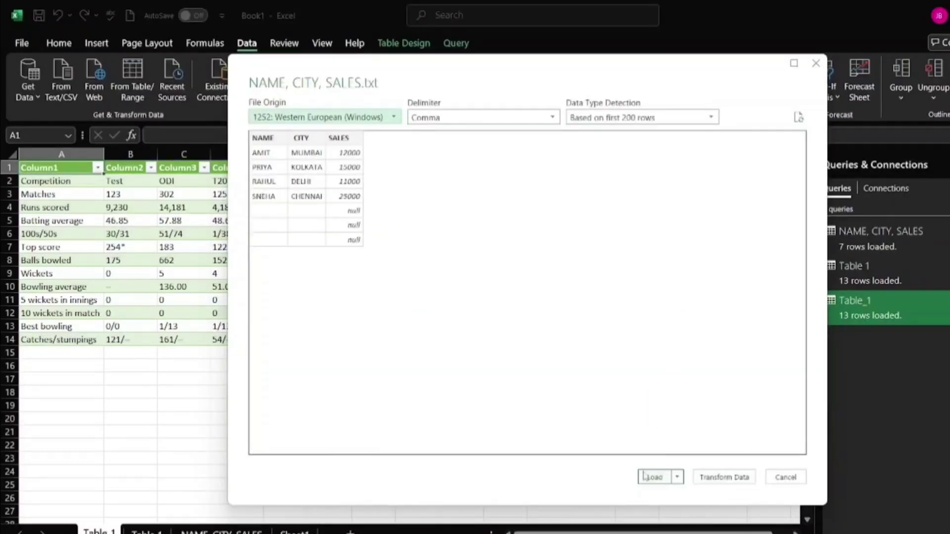
pyautogui.click(646, 478)
pyautogui.click(780, 482)
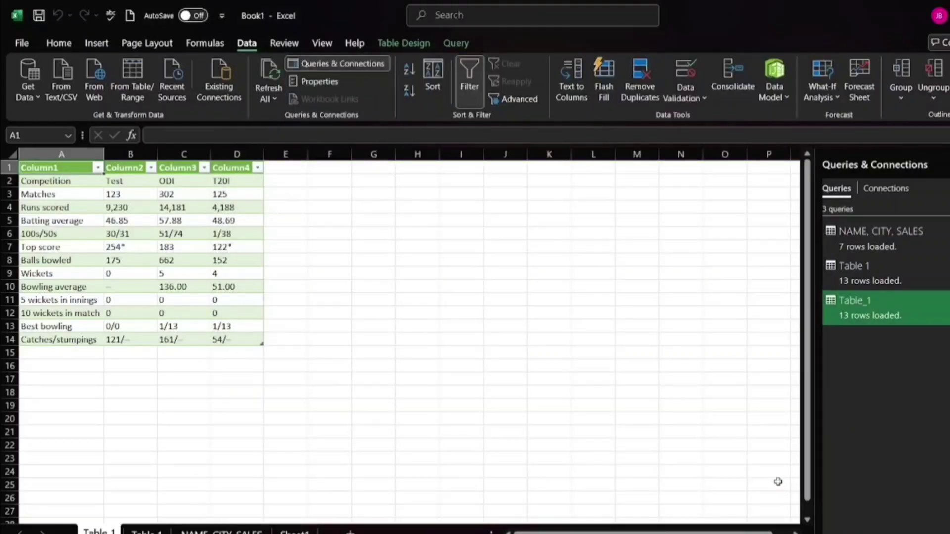
pyautogui.click(181, 92)
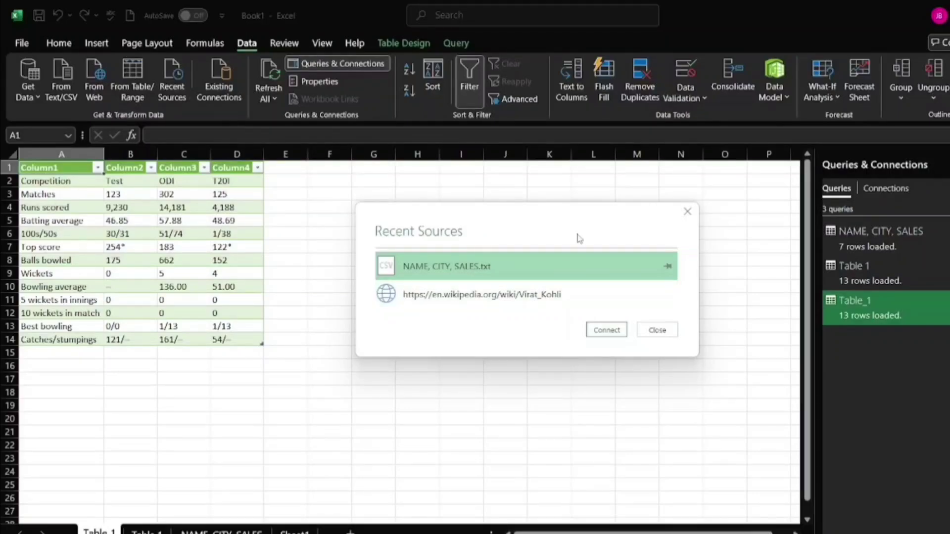
pyautogui.click(688, 212)
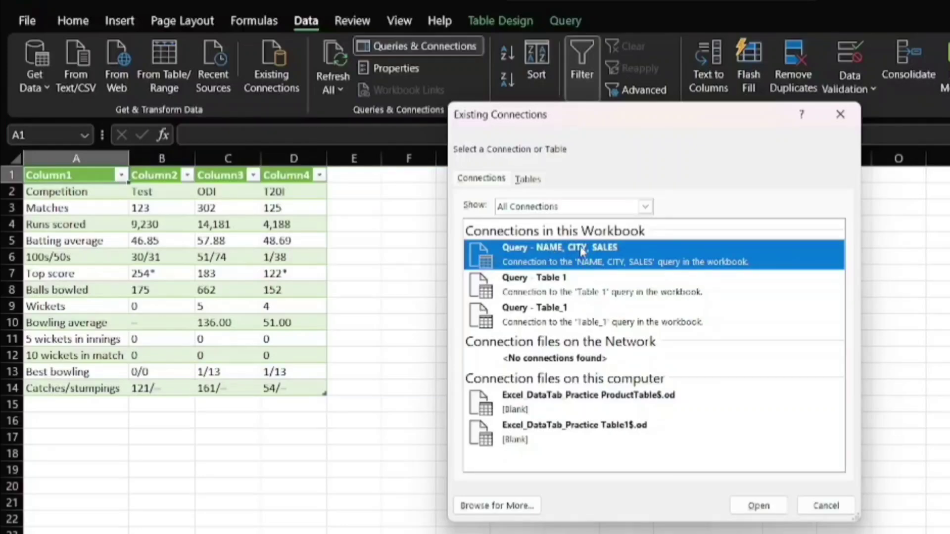
# Step: Try to import the existing NAME, CITY, SALES query connection as a table into Sheet1, and dismiss the import
pyautogui.click(758, 506)
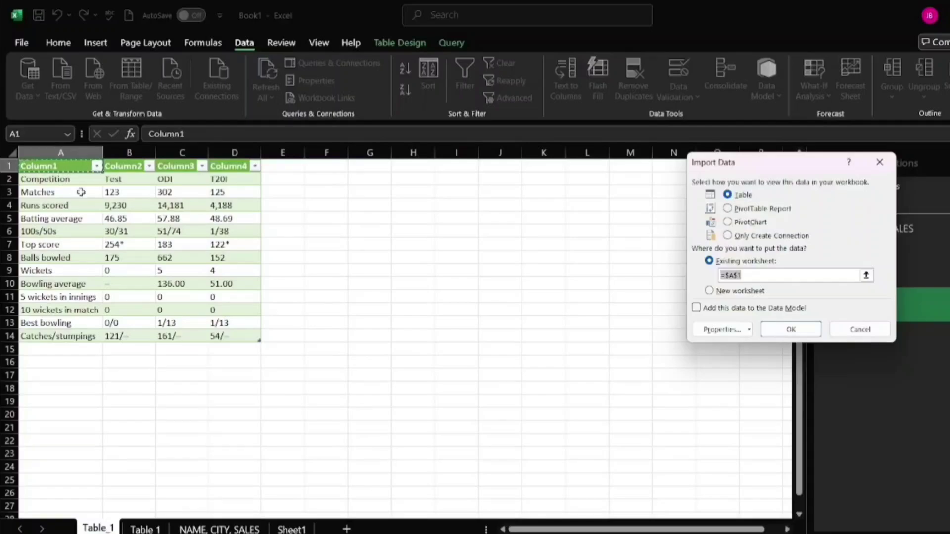
pyautogui.moveTo(29, 167); pyautogui.dragTo(255, 339)
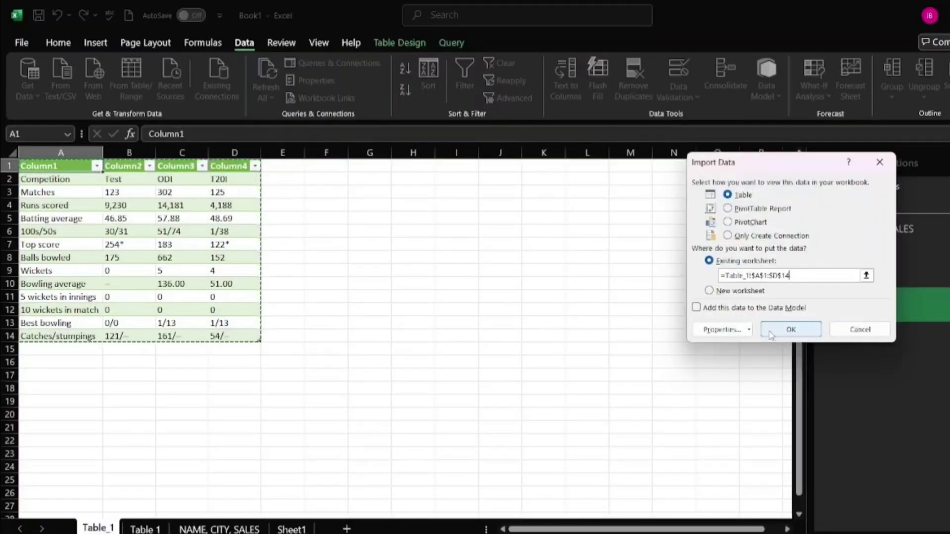
pyautogui.click(292, 528)
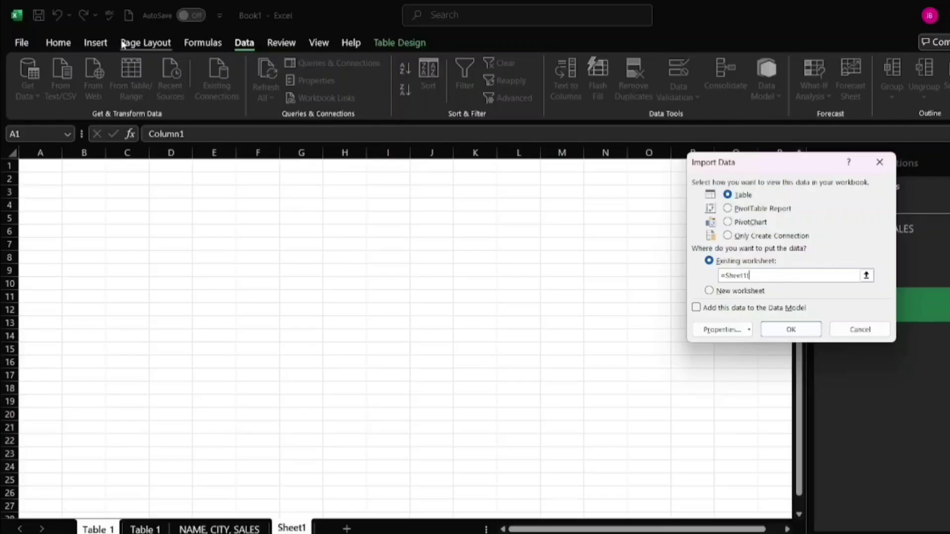
pyautogui.click(791, 329)
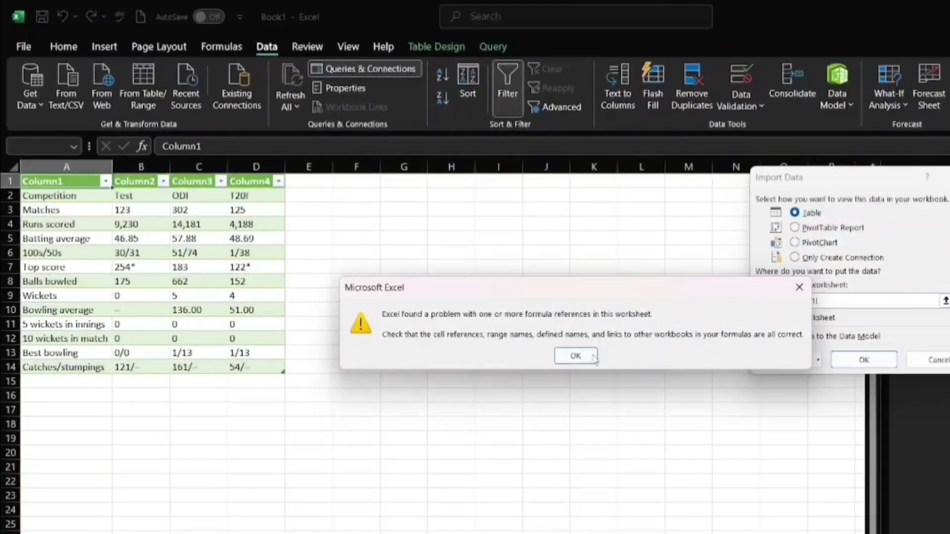
pyautogui.click(575, 355)
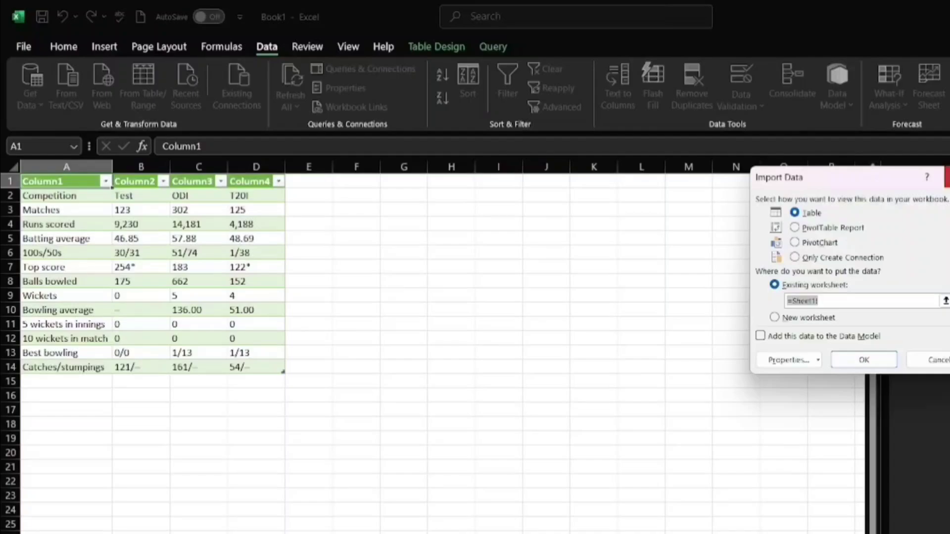
pyautogui.click(946, 177)
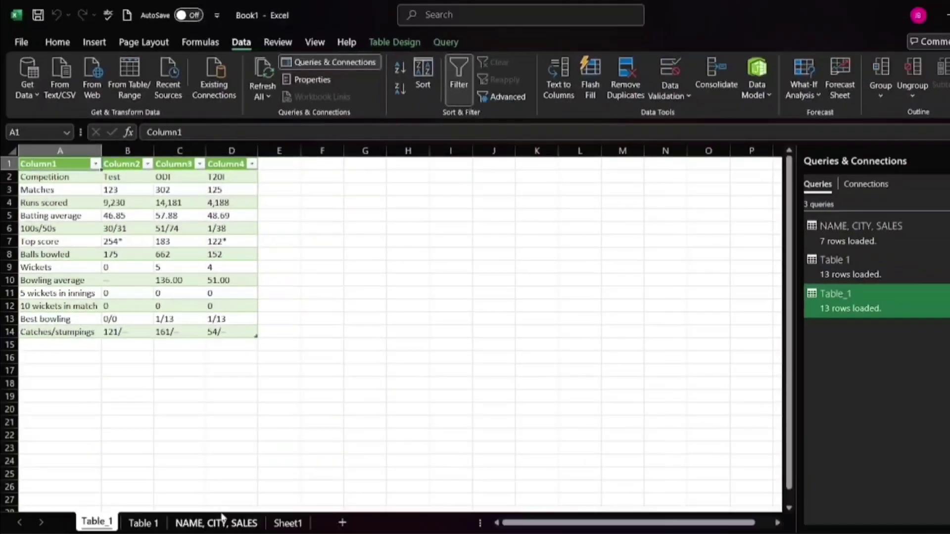
# Step: Show the NAME, CITY, SALES sheet, switch to File Explorer and open the NAME, CITY, SALES text file from New folder
pyautogui.click(223, 520)
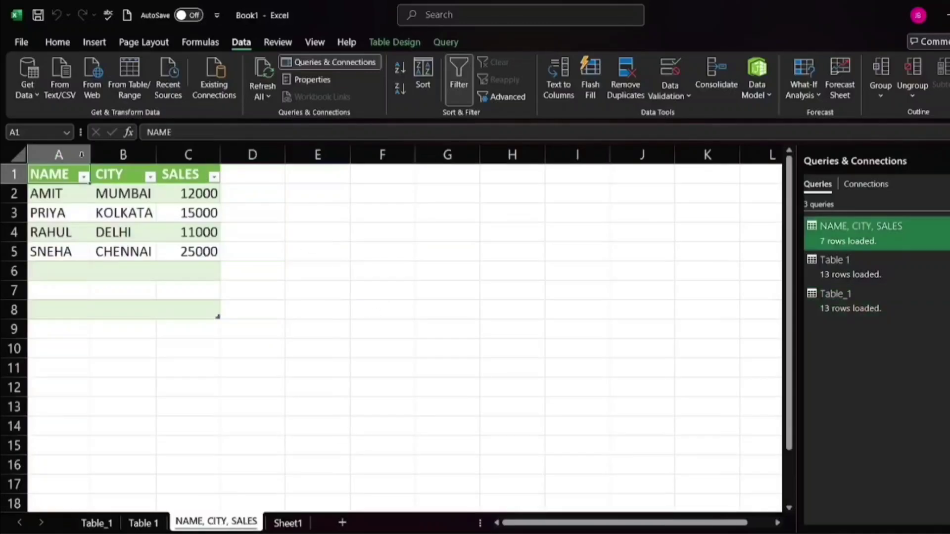
pyautogui.moveTo(650, 533)
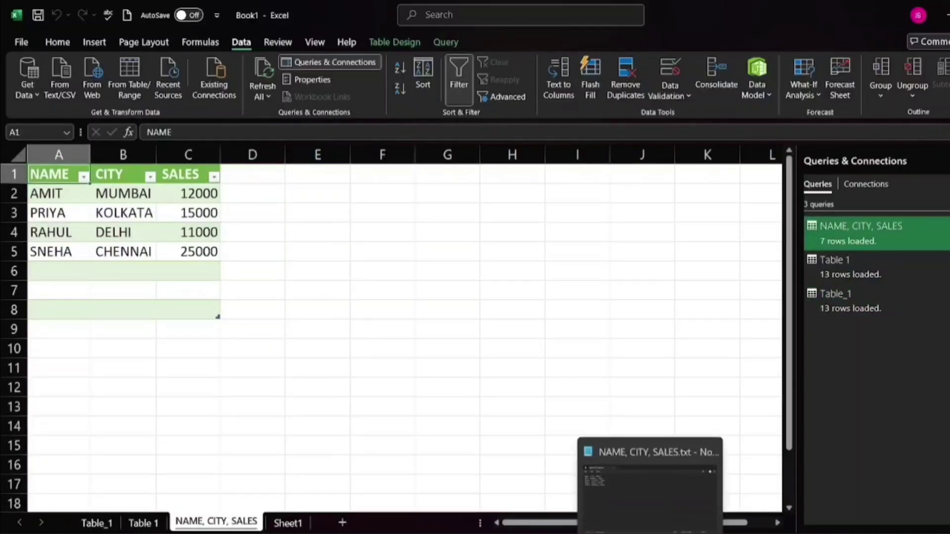
pyautogui.click(528, 533)
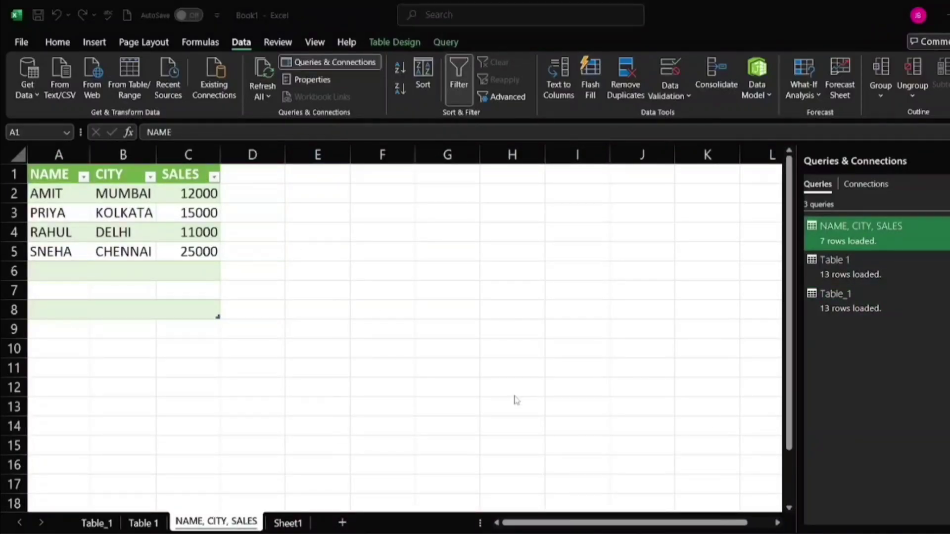
pyautogui.scroll(-4, 542, 394)
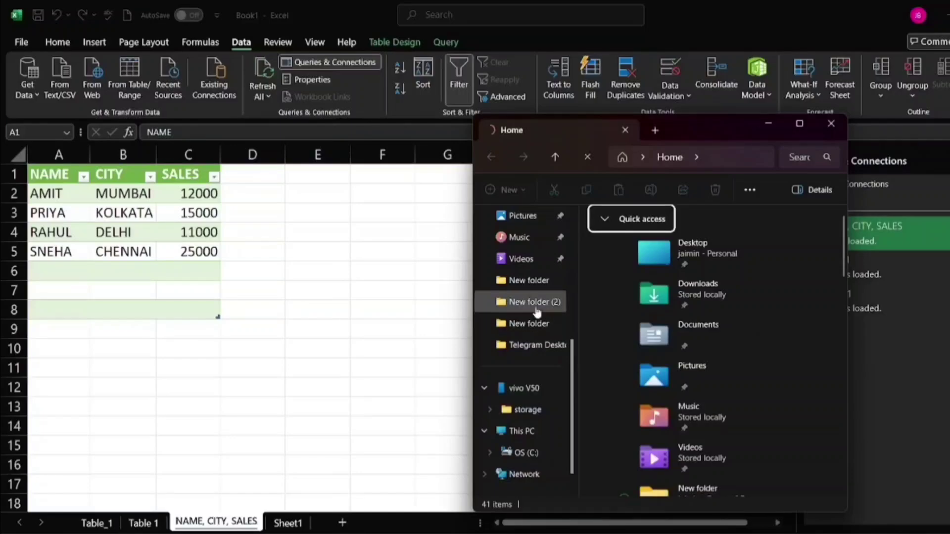
pyautogui.click(530, 280)
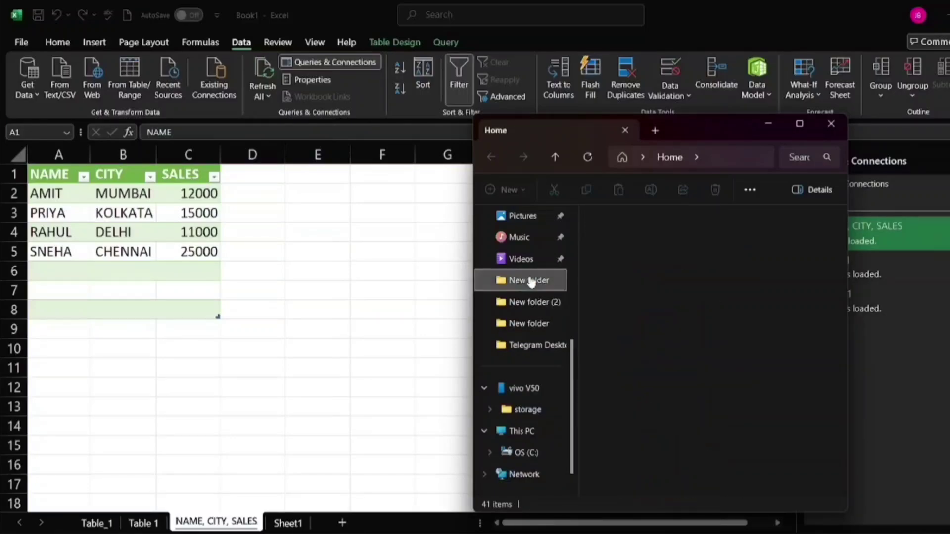
pyautogui.click(544, 323)
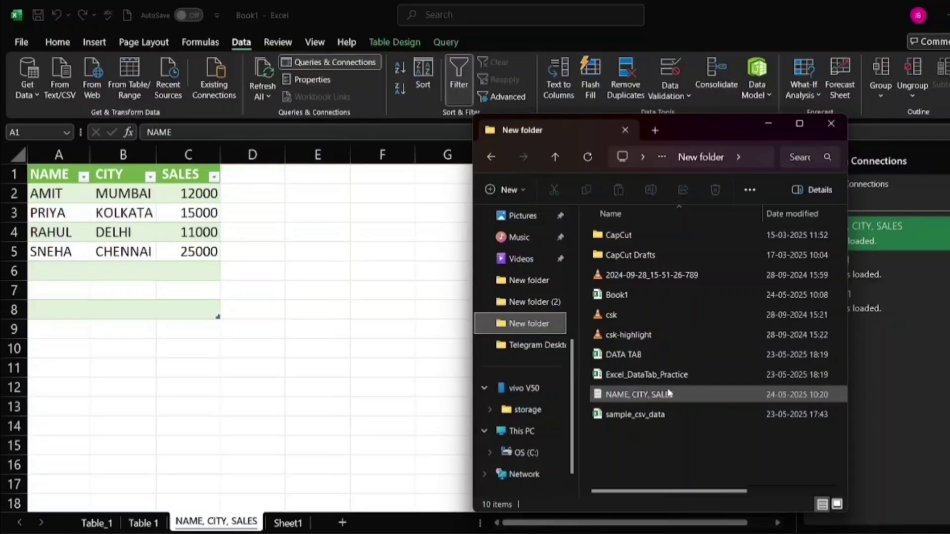
pyautogui.click(668, 394)
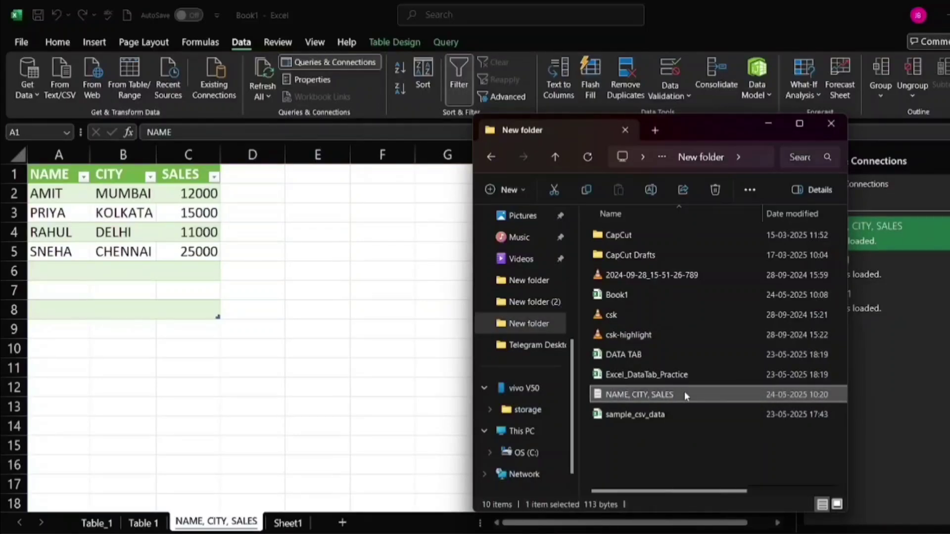
pyautogui.doubleClick(684, 394)
# Step: In the text file, change the CHENNAI row's sales value to 27000, add a line break after it and save
pyautogui.click(342, 164)
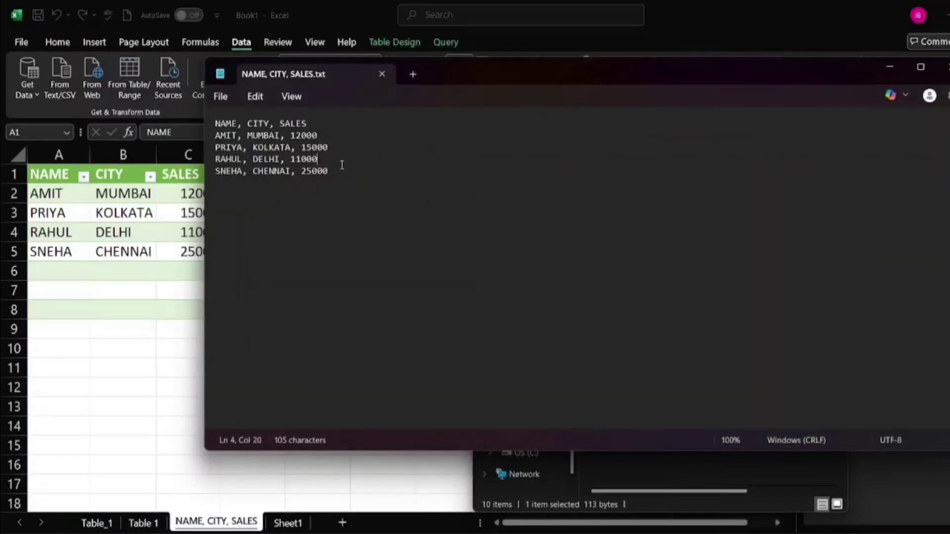
pyautogui.click(342, 177)
pyautogui.press('Left')
pyautogui.press('BackSpace')
pyautogui.press('BackSpace')
pyautogui.press('BackSpace')
pyautogui.press('BackSpace')
pyautogui.write('7000')
pyautogui.press('Return')
pyautogui.hotkey('ctrl', 's')
pyautogui.click(889, 66)
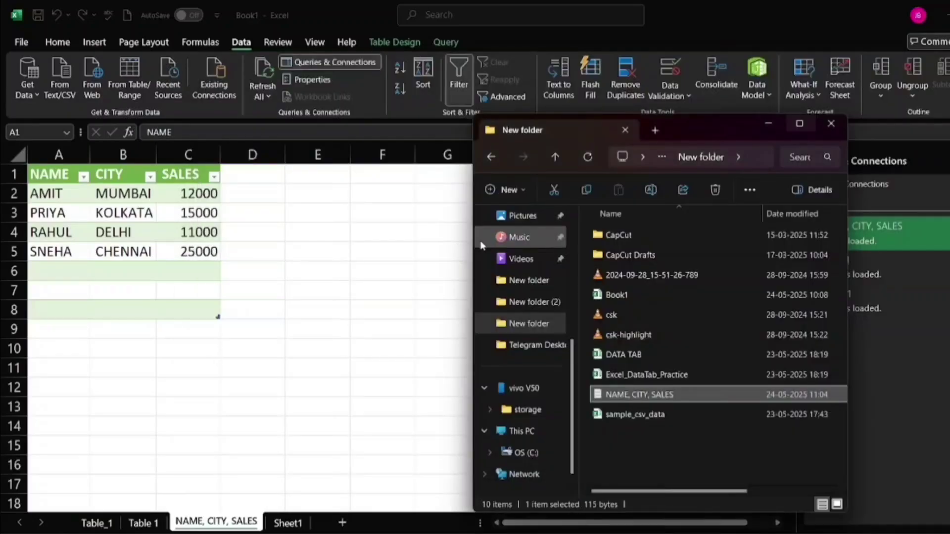
# Step: Return to the Excel workbook and refresh the NAME, CITY, SALES table from its edited text file
pyautogui.click(771, 127)
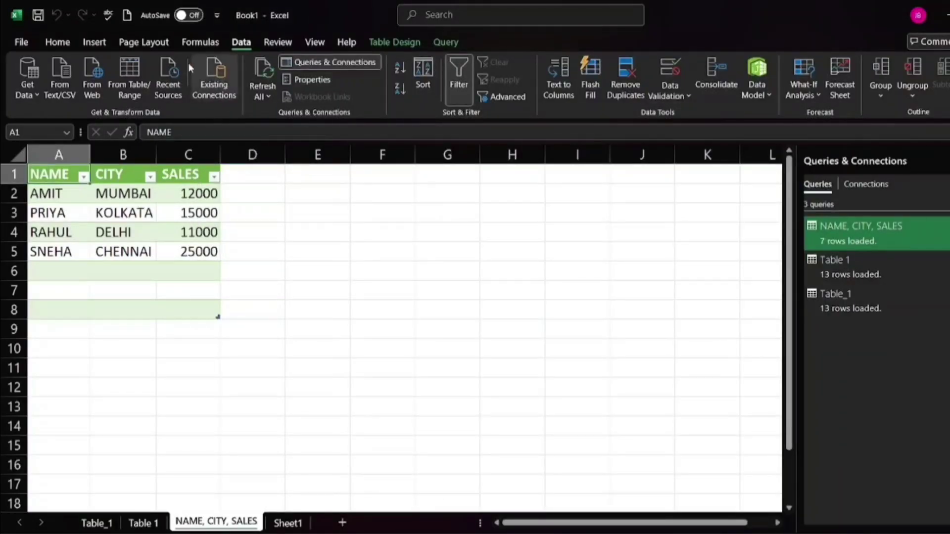
pyautogui.click(274, 94)
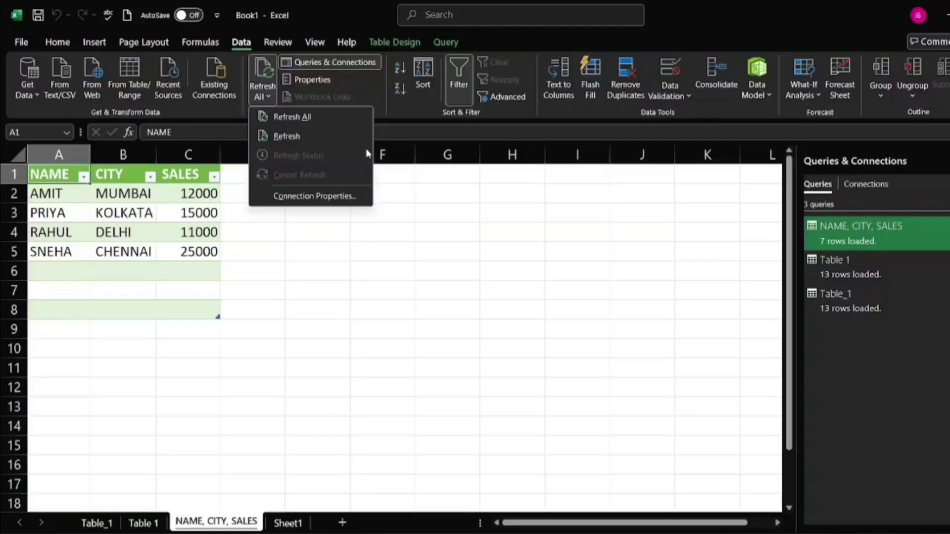
pyautogui.click(299, 134)
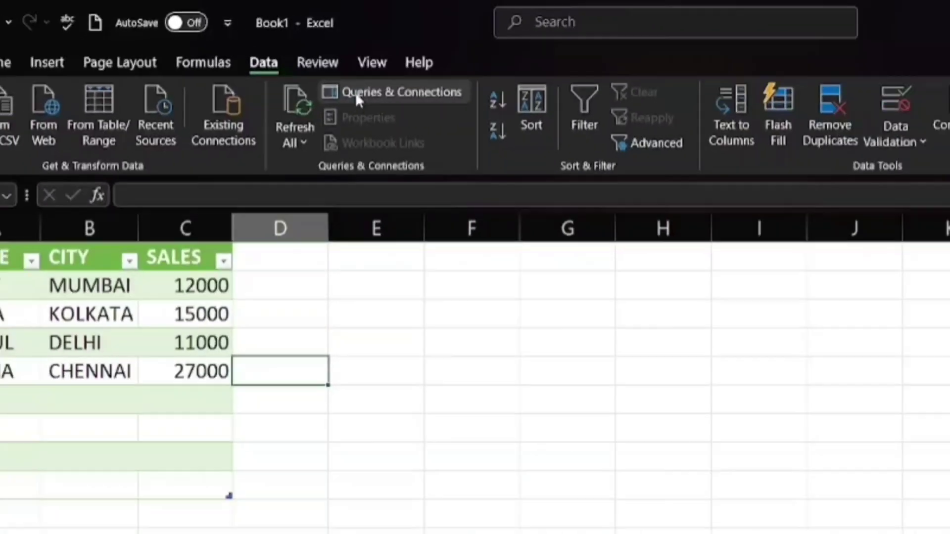
# Step: Show the workbook's queries and connections and examine the preview details of the listed queries
pyautogui.click(430, 129)
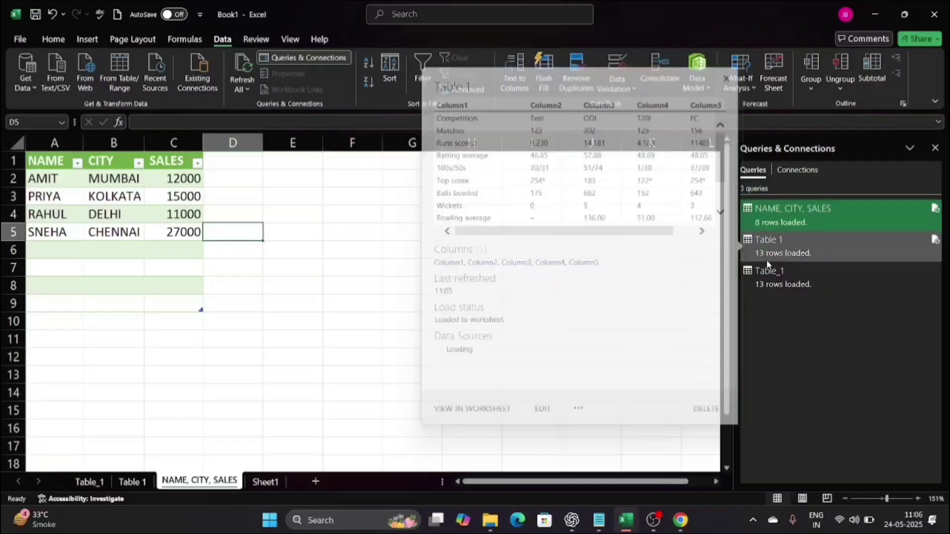
pyautogui.moveTo(777, 291)
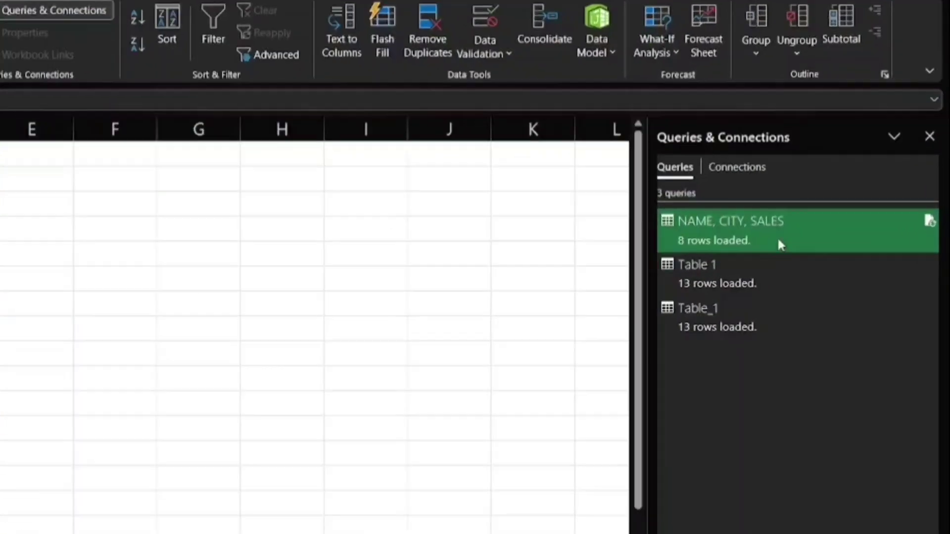
pyautogui.moveTo(791, 216)
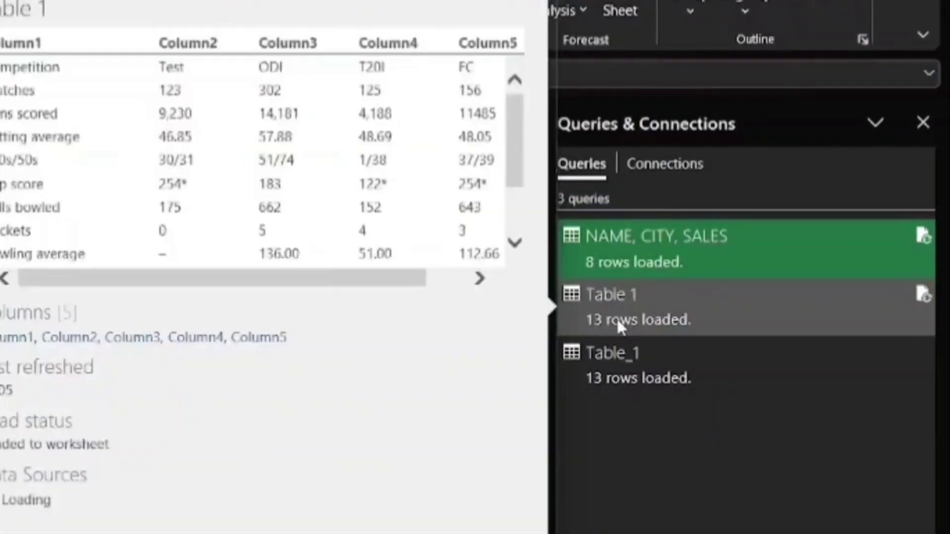
# Step: Select the Table 1 query, open it in the Power Query Editor to view its contents, and close the editor
pyautogui.click(621, 319)
pyautogui.moveTo(643, 374)
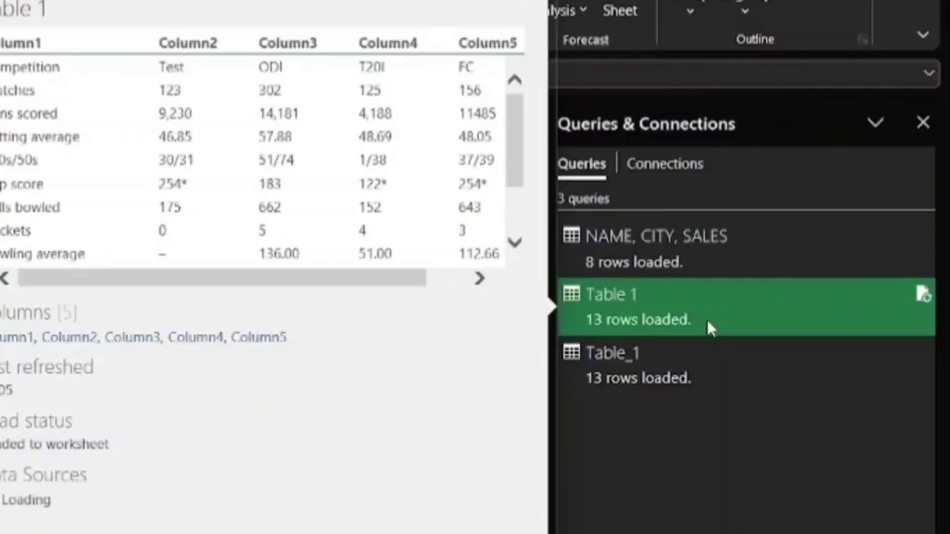
pyautogui.doubleClick(707, 319)
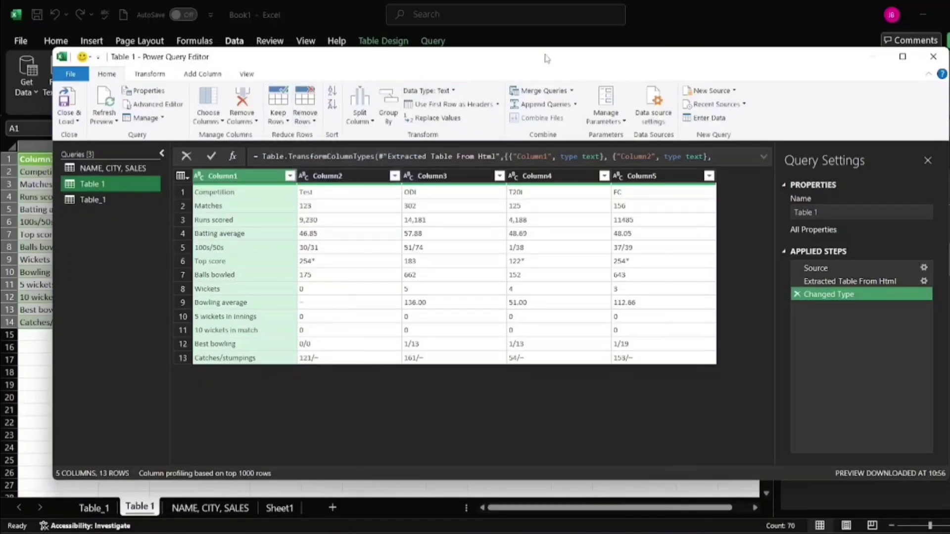
pyautogui.click(933, 56)
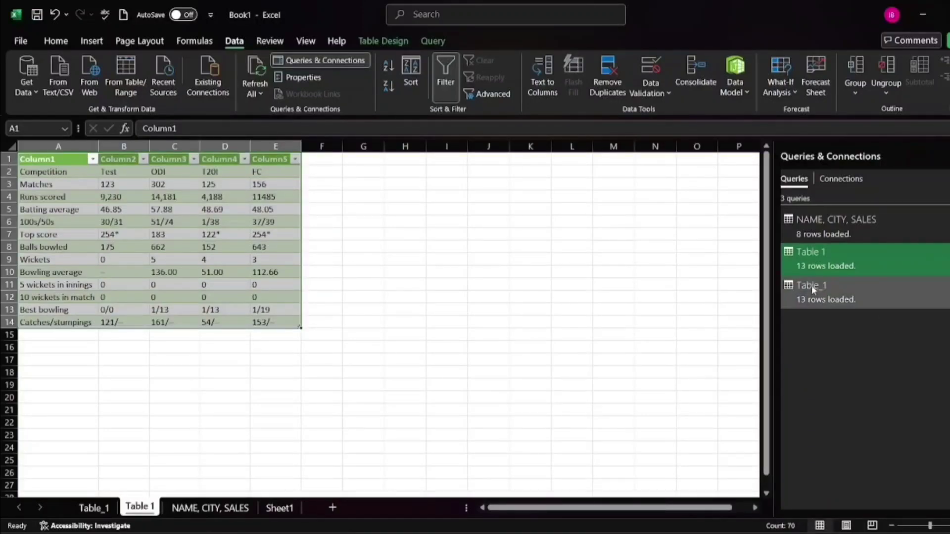
# Step: Select the NAME, CITY, SALES query, examine its external data properties and query properties, and close both dialogs without changes
pyautogui.moveTo(813, 289)
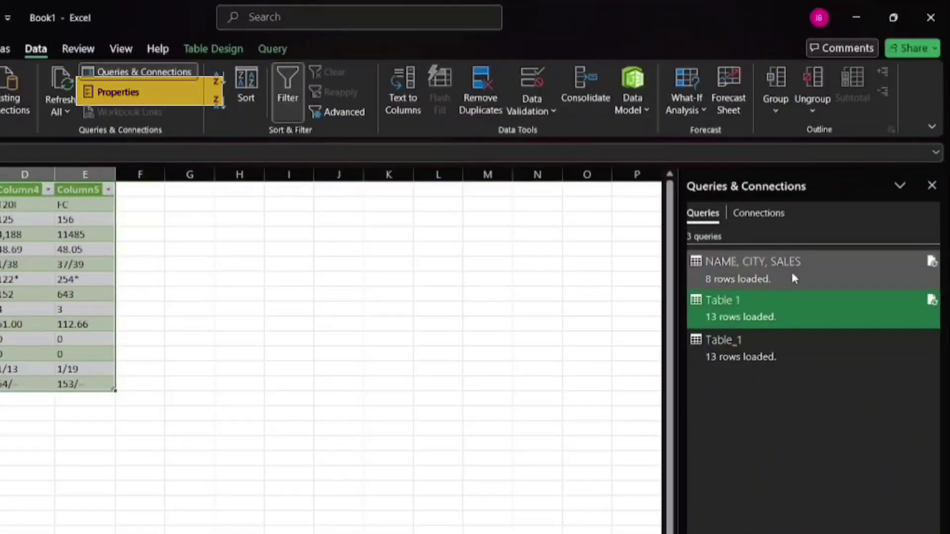
pyautogui.click(912, 329)
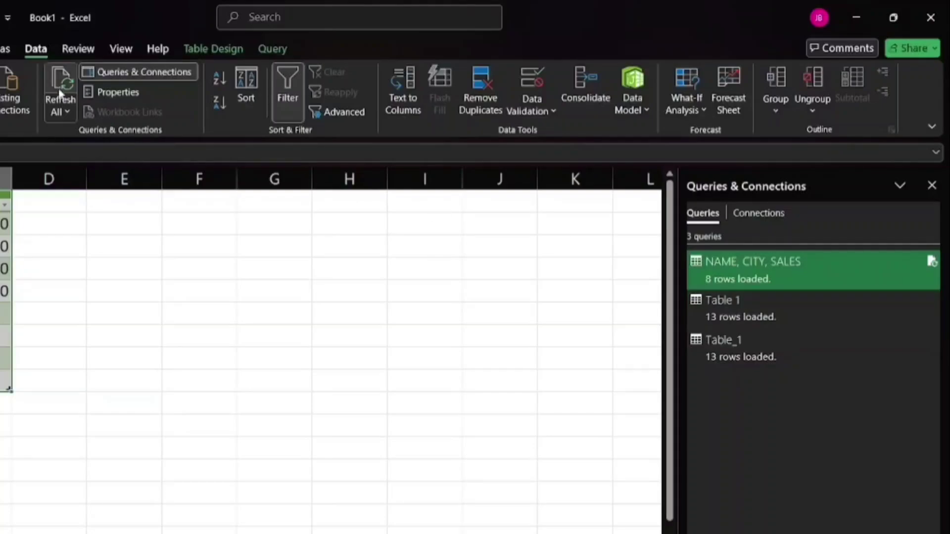
pyautogui.click(119, 93)
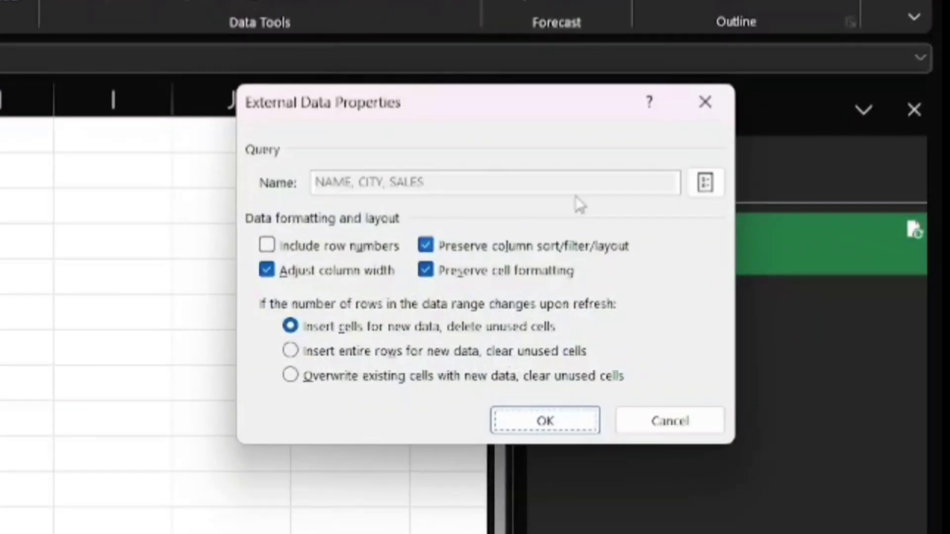
pyautogui.click(705, 182)
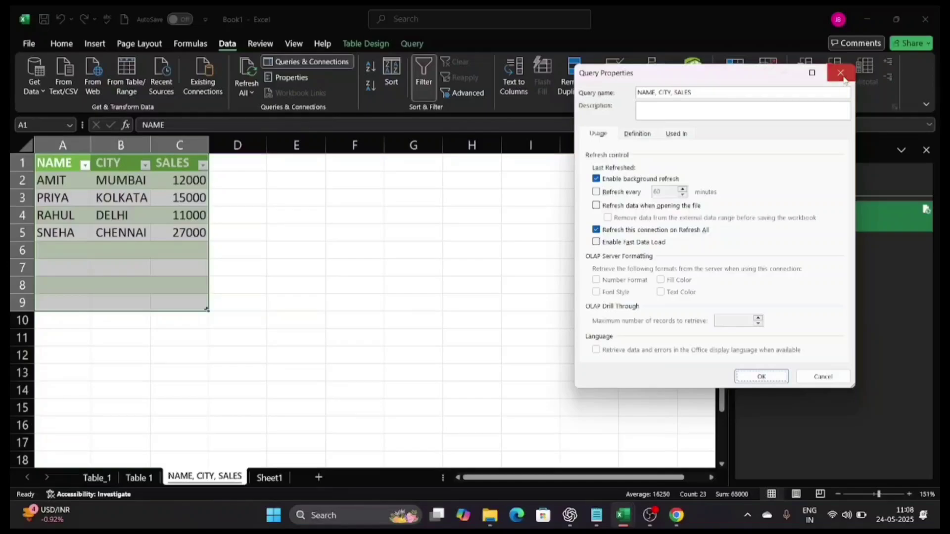
pyautogui.click(842, 75)
pyautogui.click(821, 150)
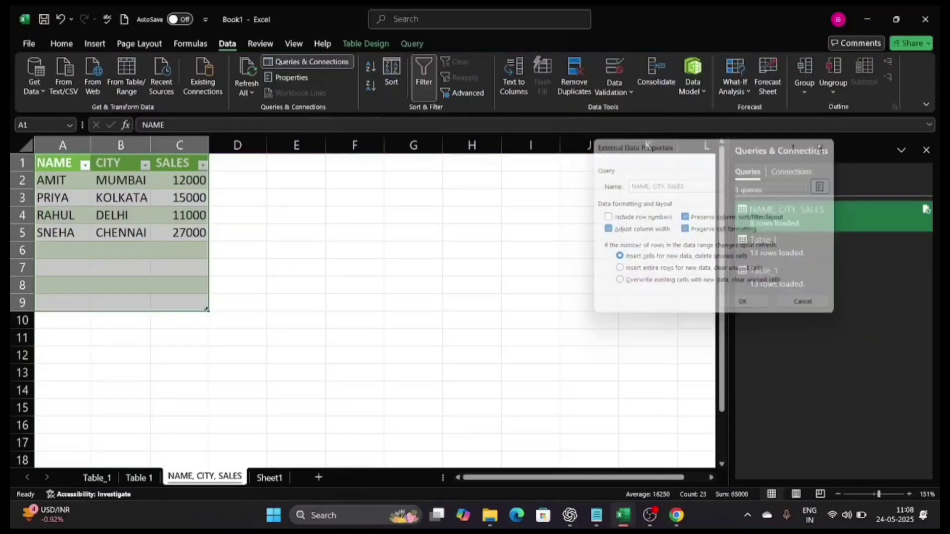